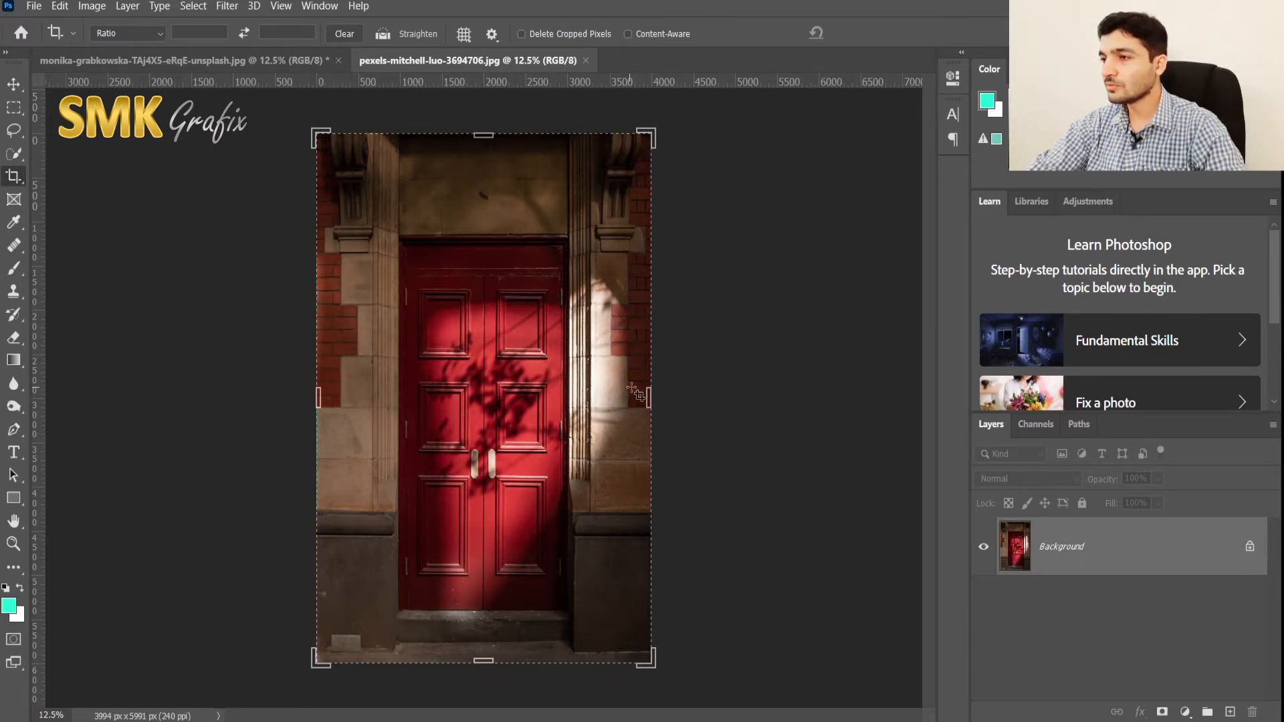
Extend the canvas past the photo's right edge to about 5096 px wide with the Crop tool, and undo the crop
drag(649, 397, 698, 397)
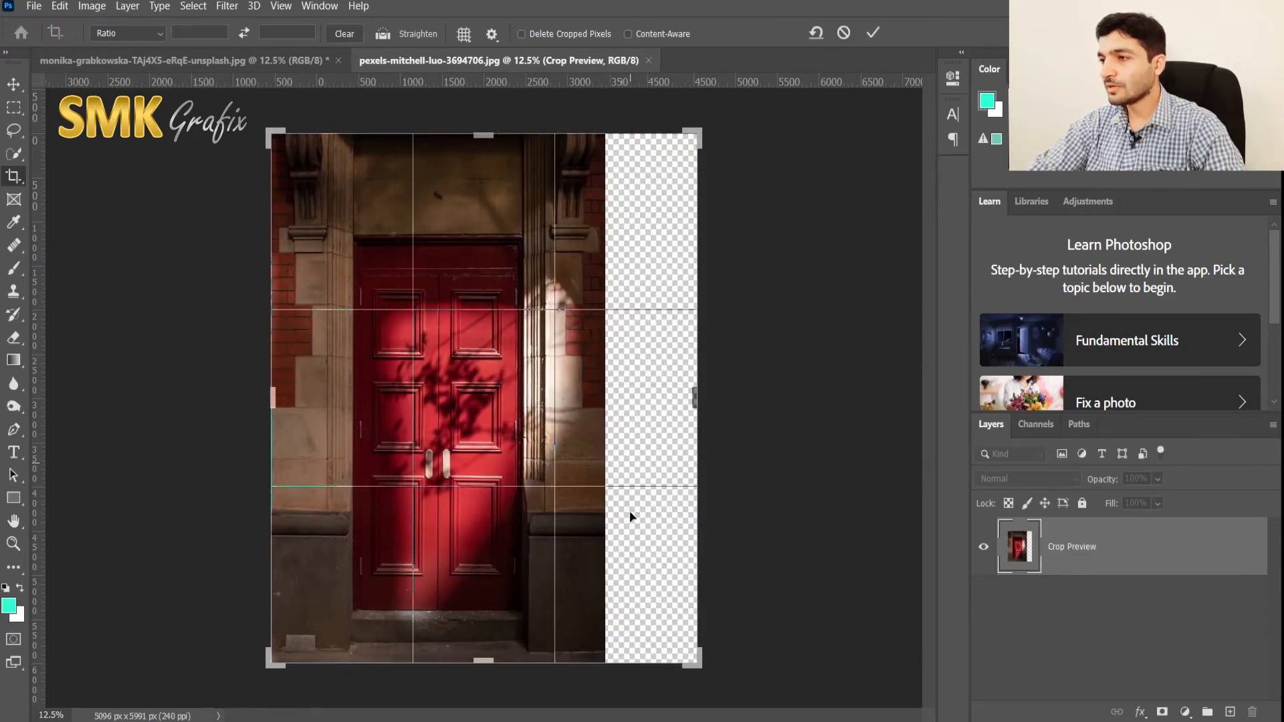
click(877, 30)
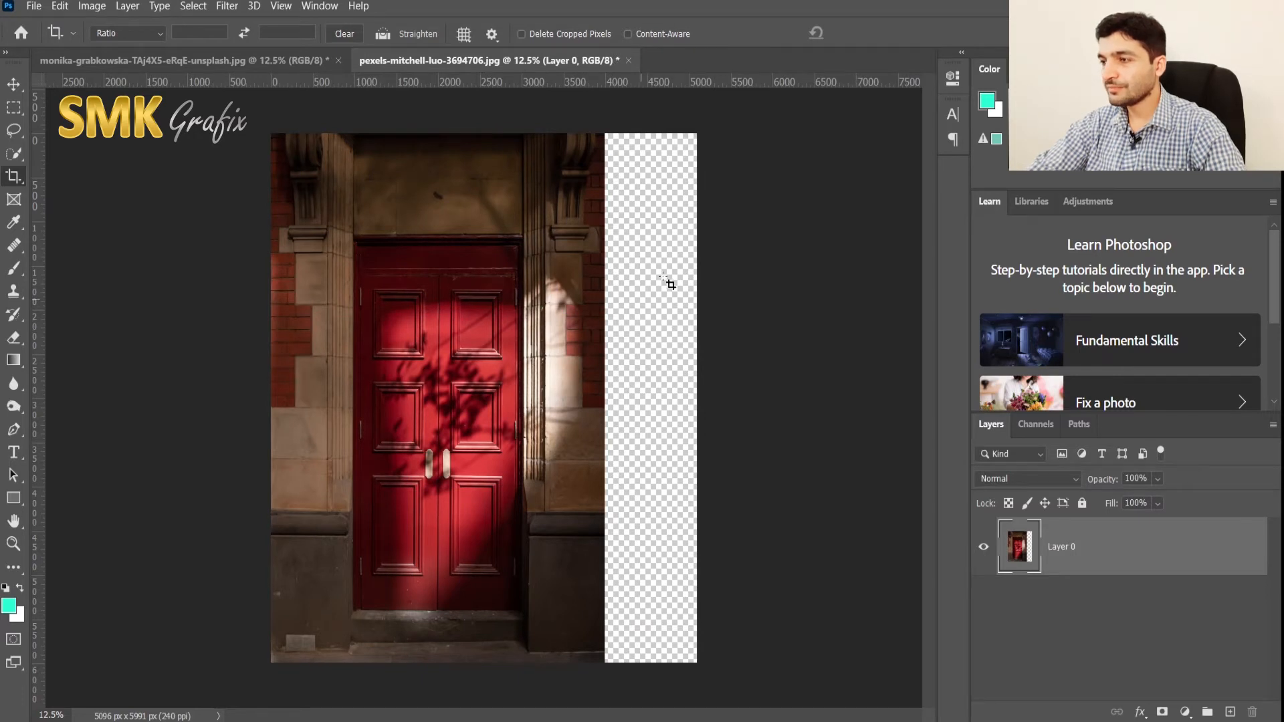
key(ctrl+z)
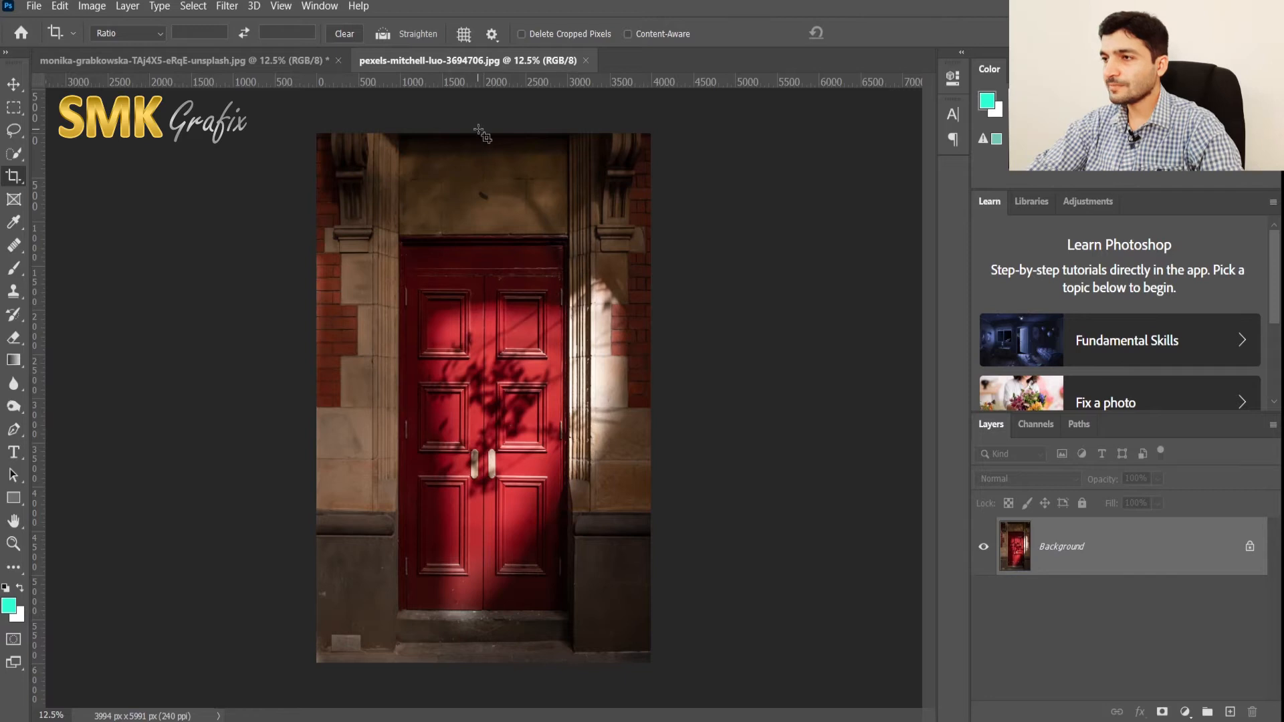
Extend the canvas above and to the left of the photo with the Crop tool, to about 5480 x 6487 px, and undo it
click(16, 176)
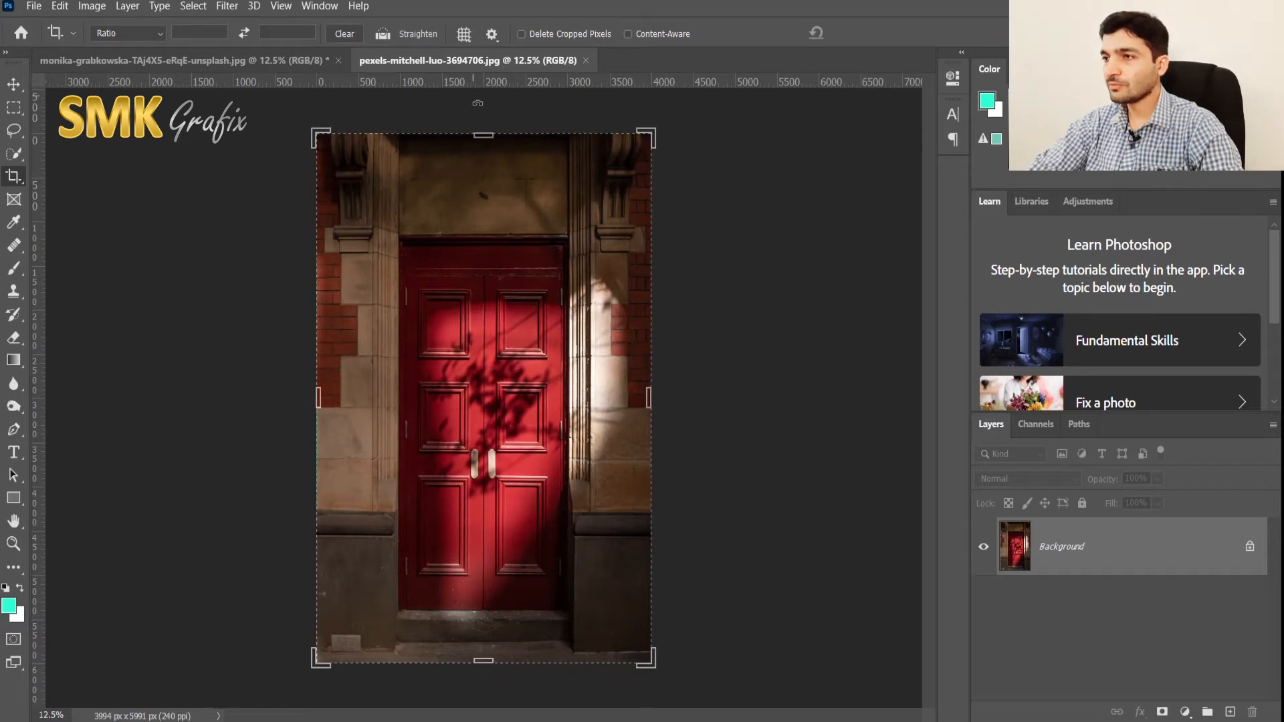
drag(485, 132, 485, 110)
drag(315, 399, 256, 399)
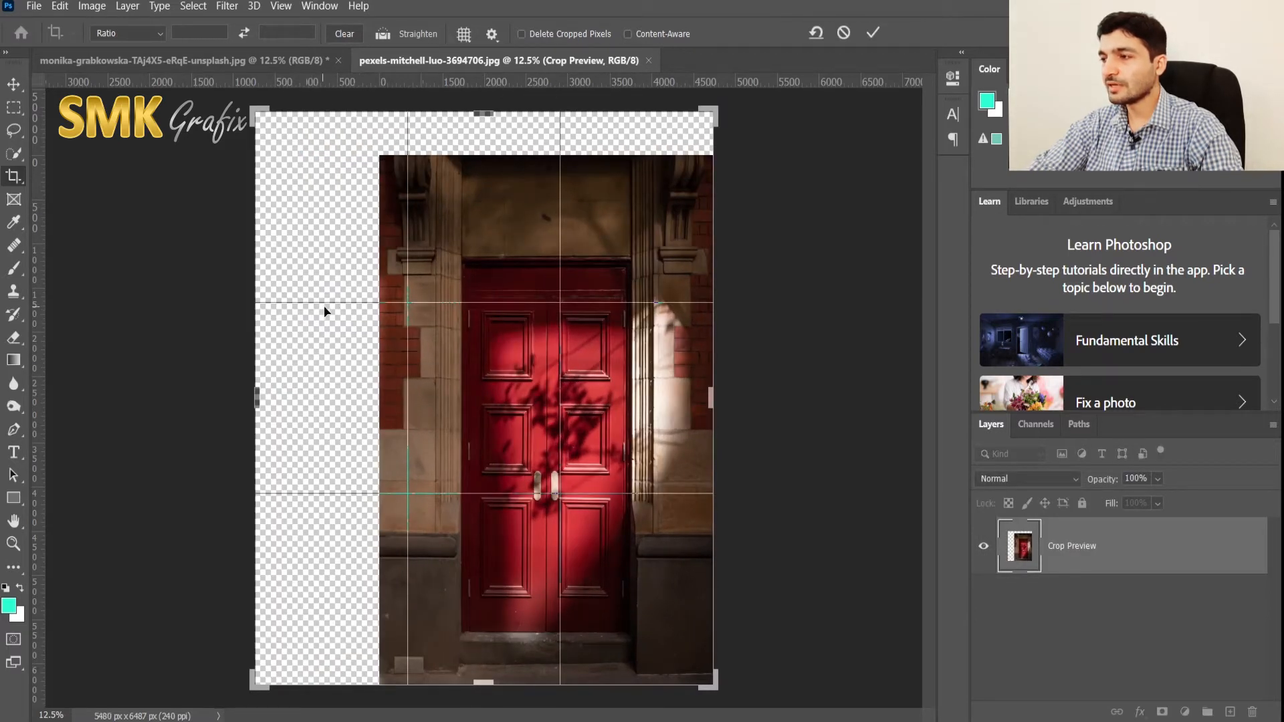
click(874, 32)
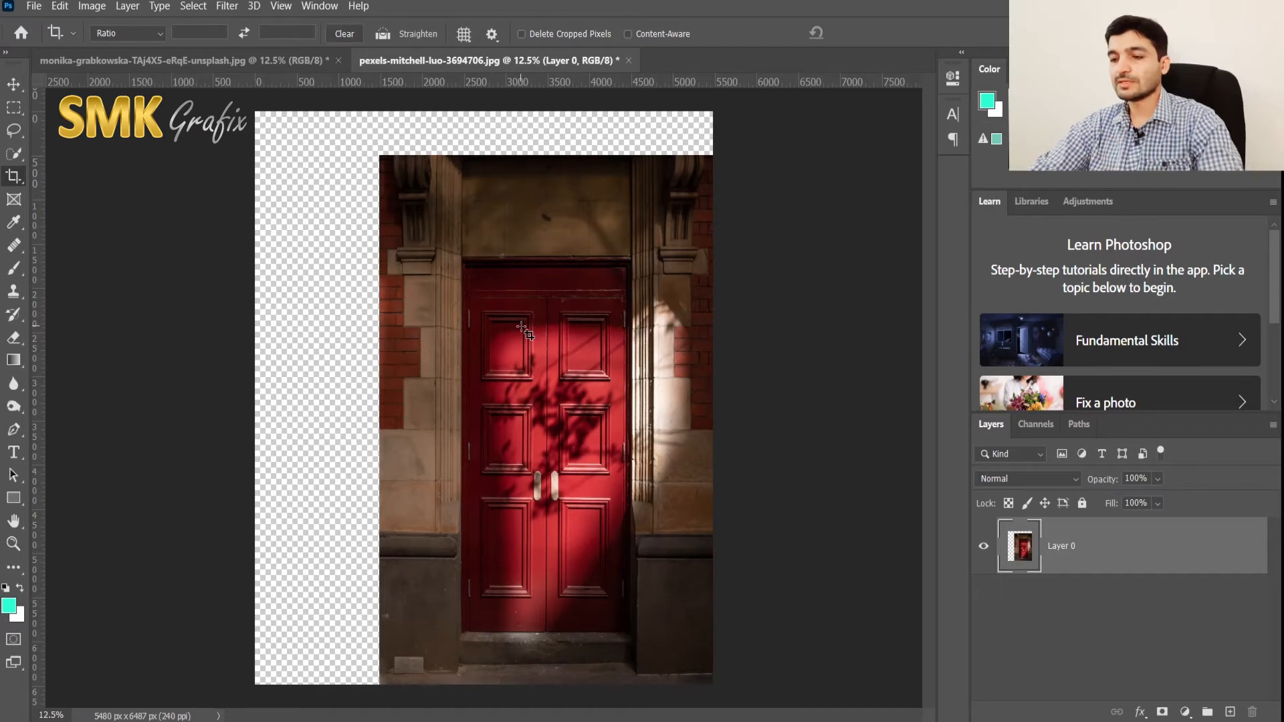
key(ctrl)
key(Return)
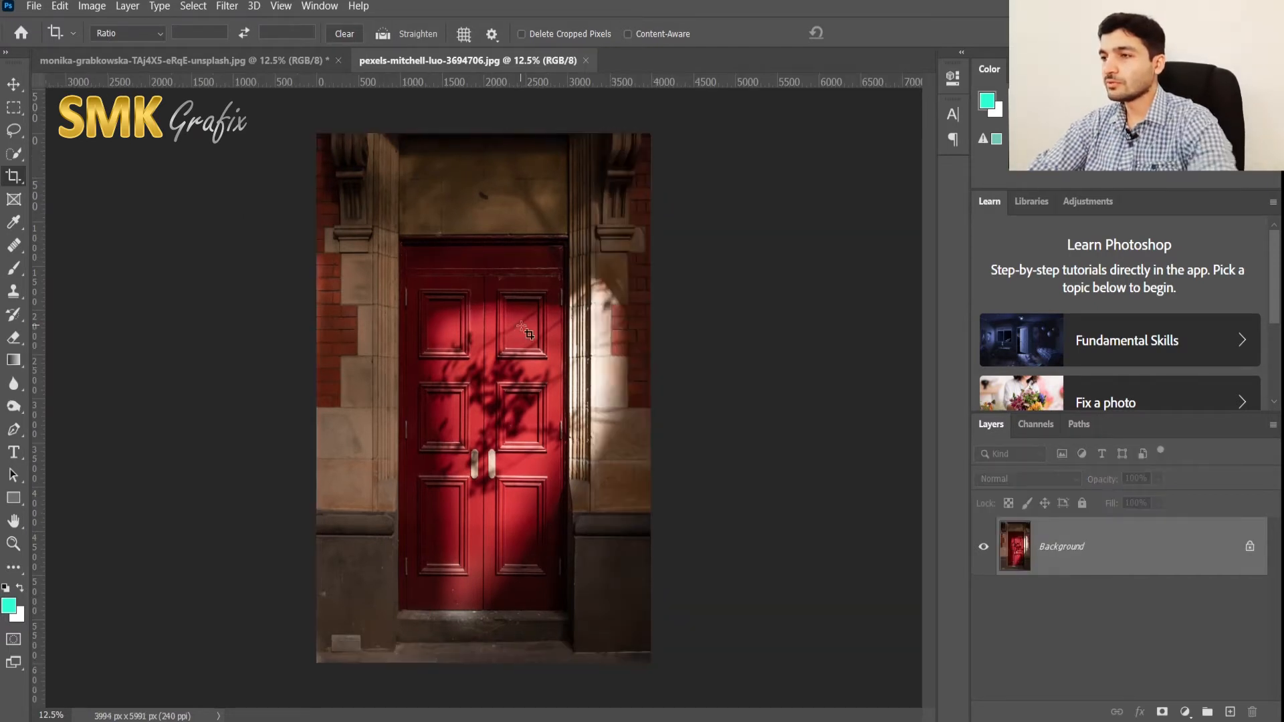
Widen the canvas by a relative 500 pixels through Canvas Size, and undo the change
click(92, 7)
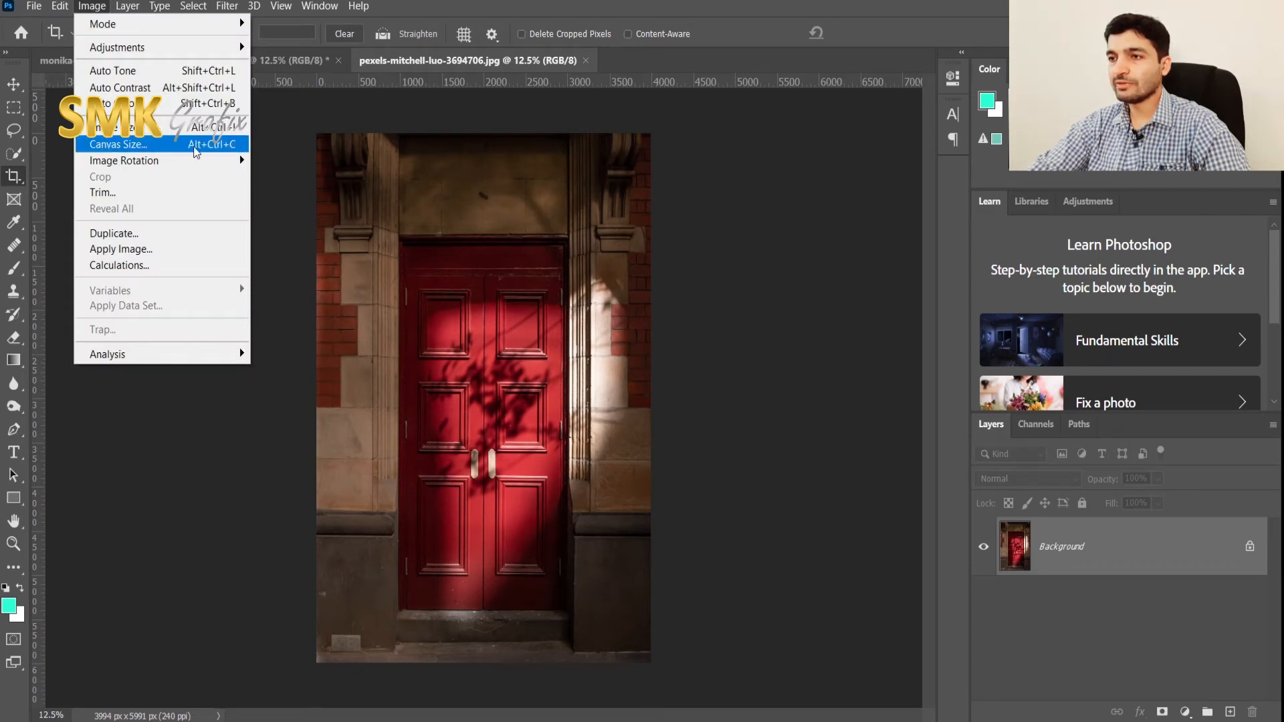
click(231, 149)
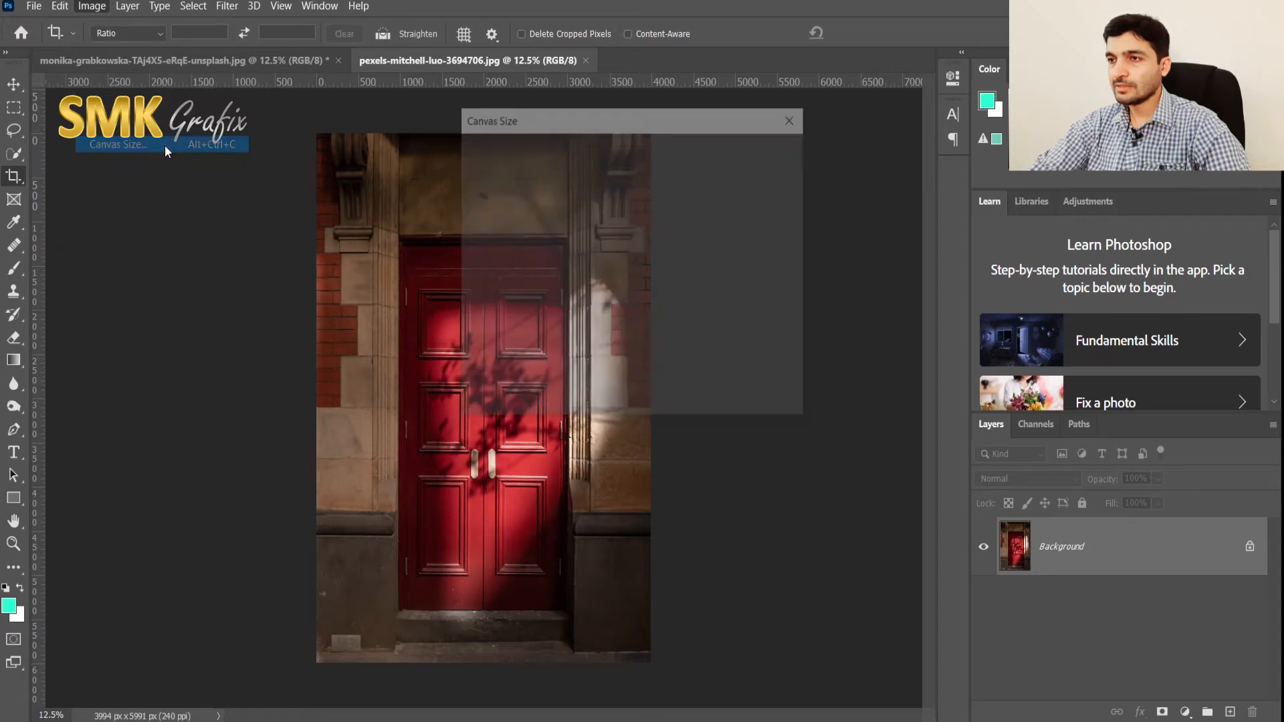
drag(556, 122, 525, 97)
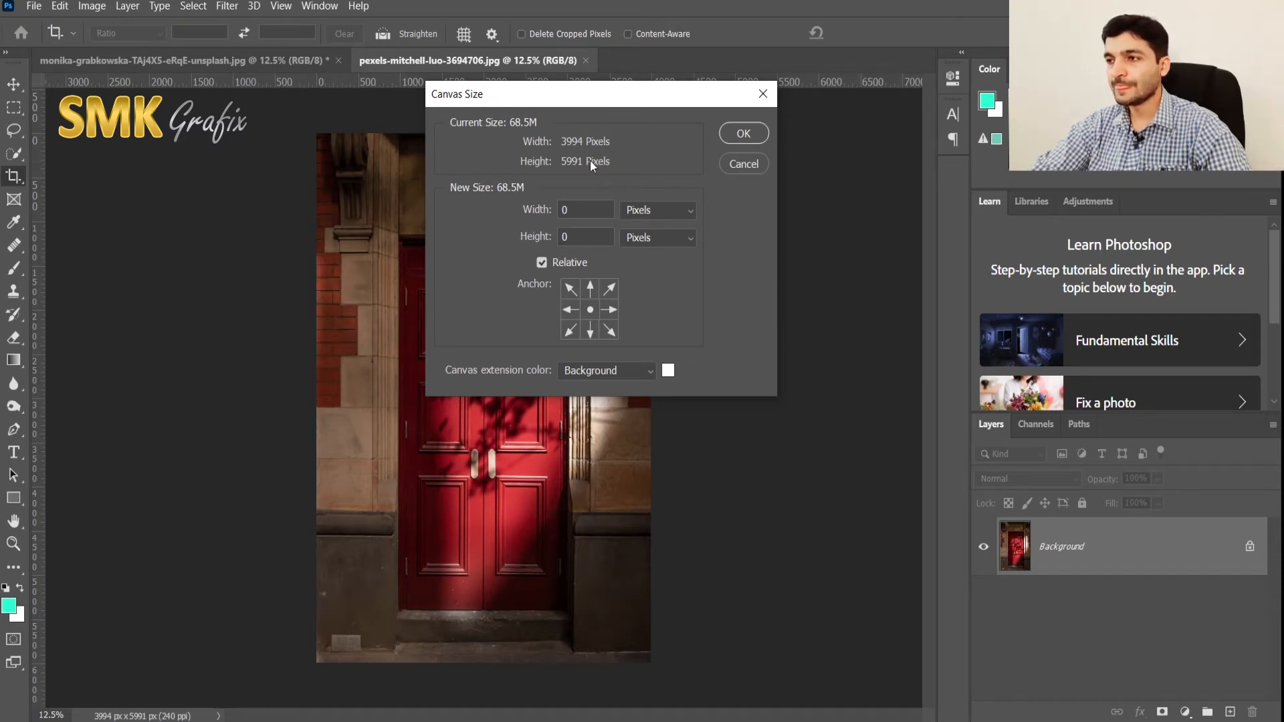
click(578, 209)
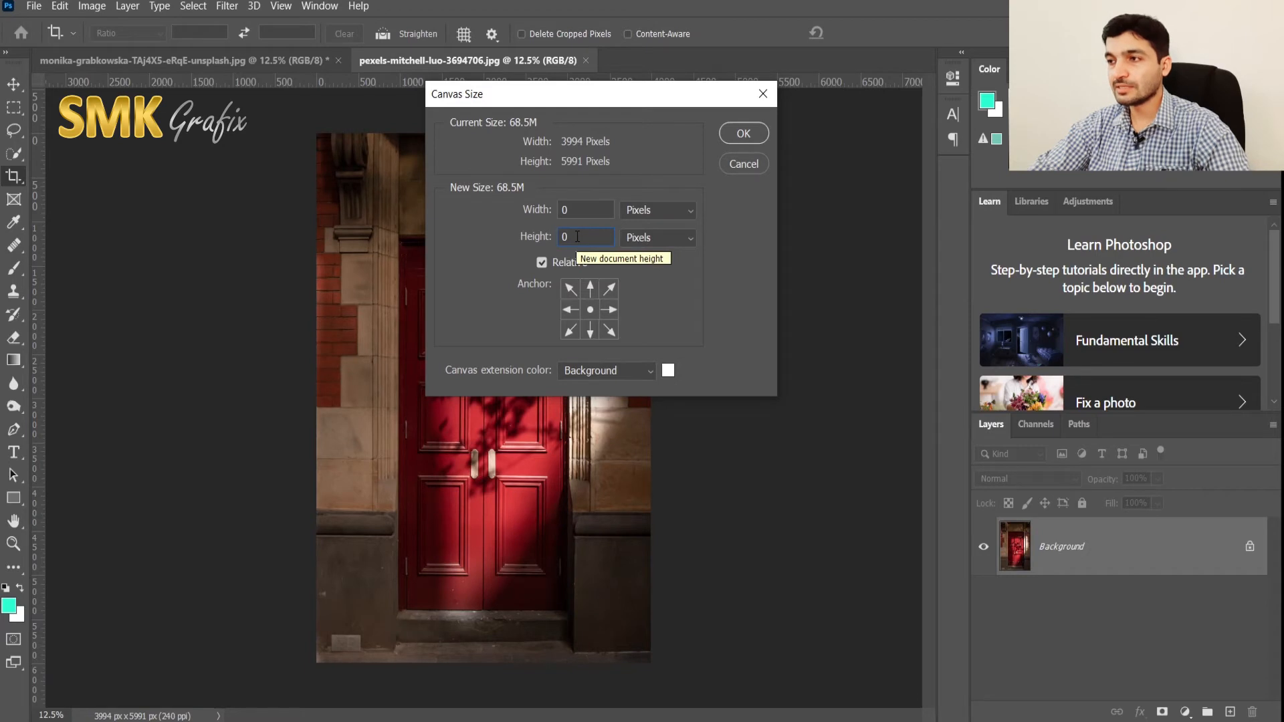
click(648, 210)
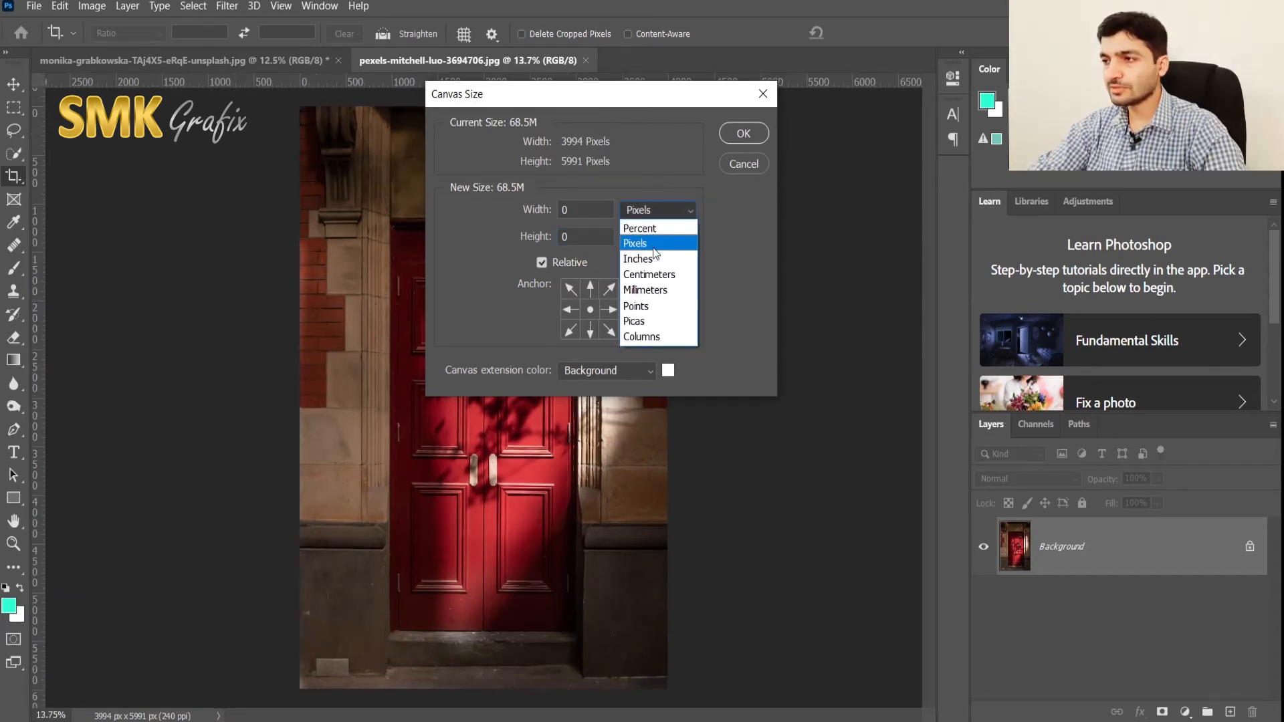
click(638, 247)
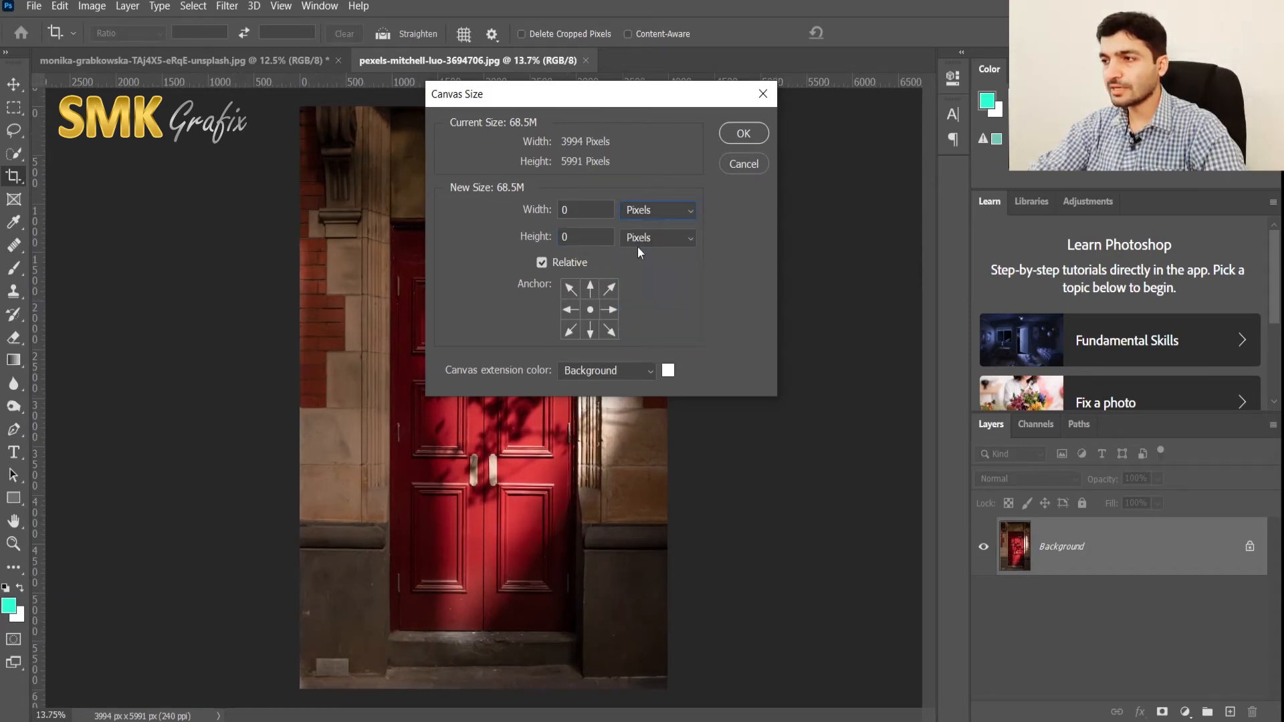
double_click(574, 209)
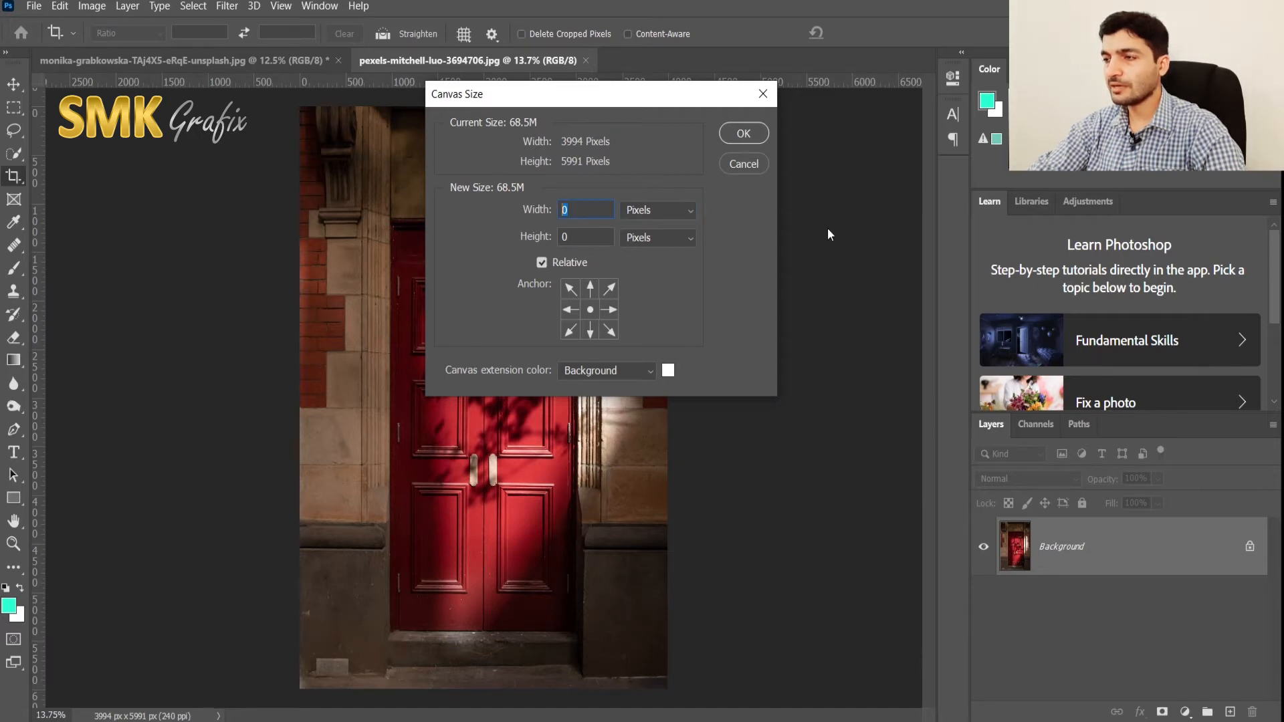
text(500)
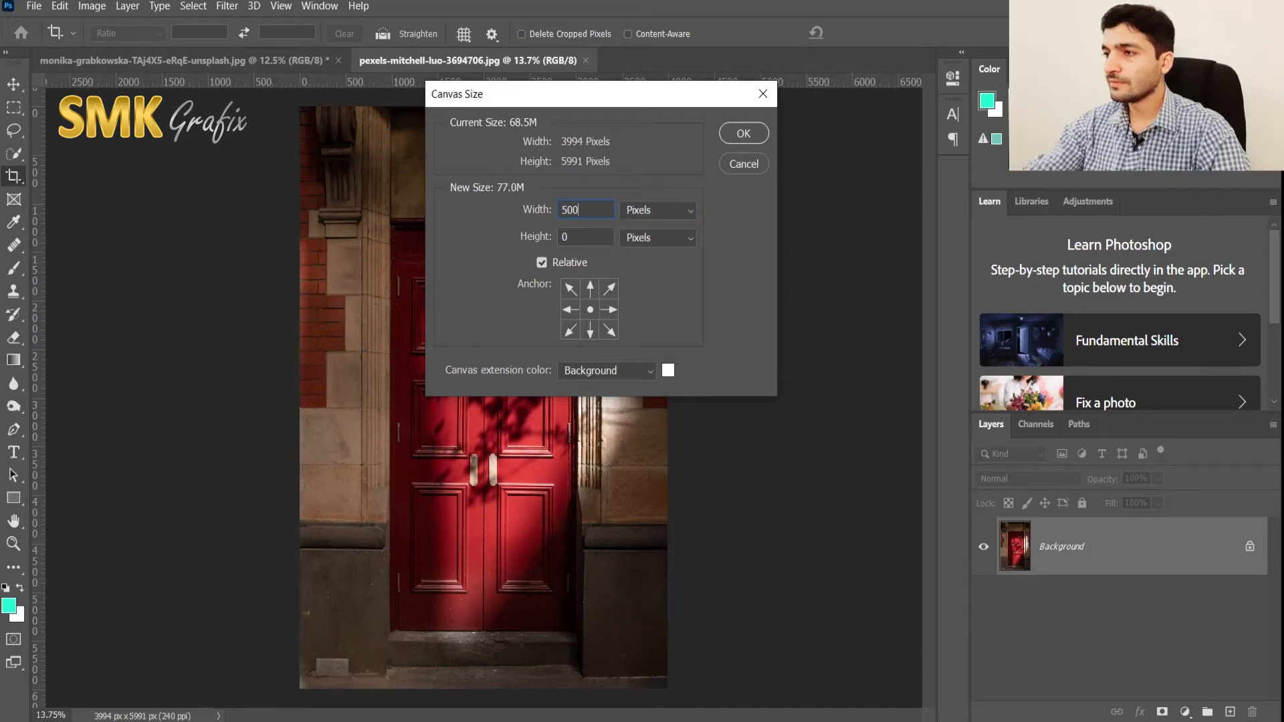
click(742, 137)
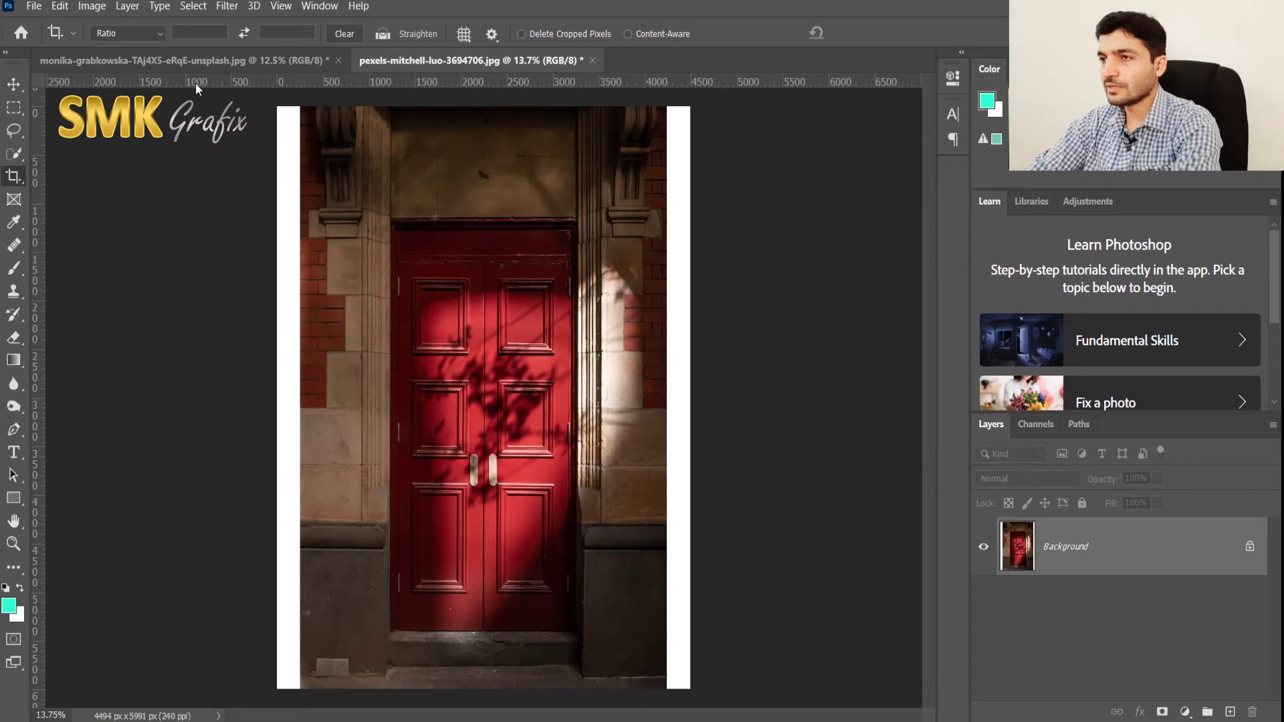
key(ctrl+z)
Increase the canvas height by a relative 500 pixels, inspect the added strips, and undo the change
click(92, 6)
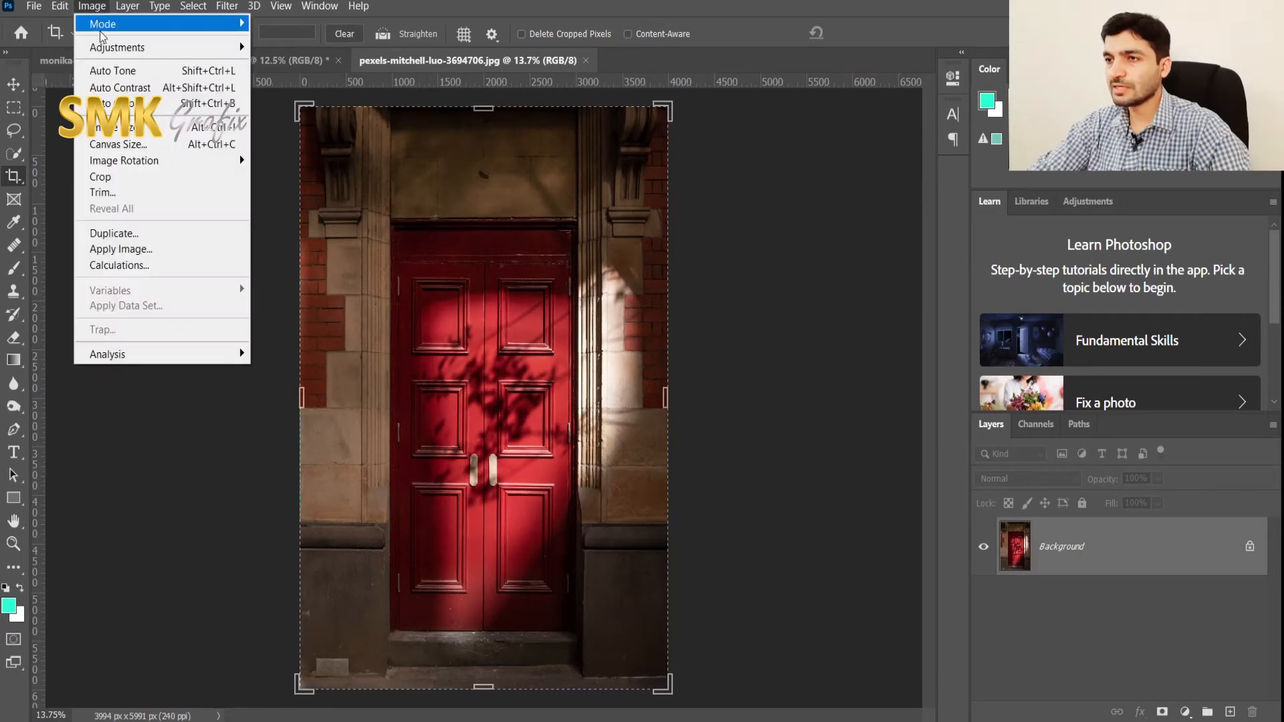
click(108, 144)
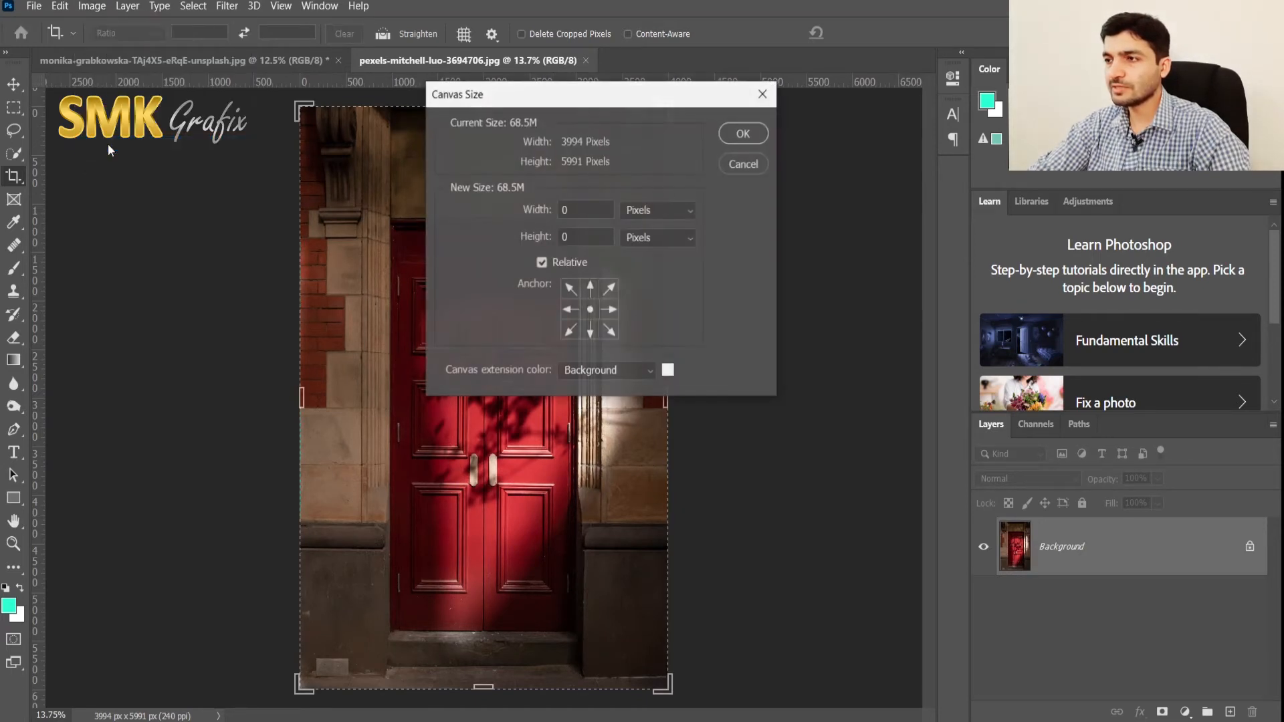
double_click(577, 236)
text(500)
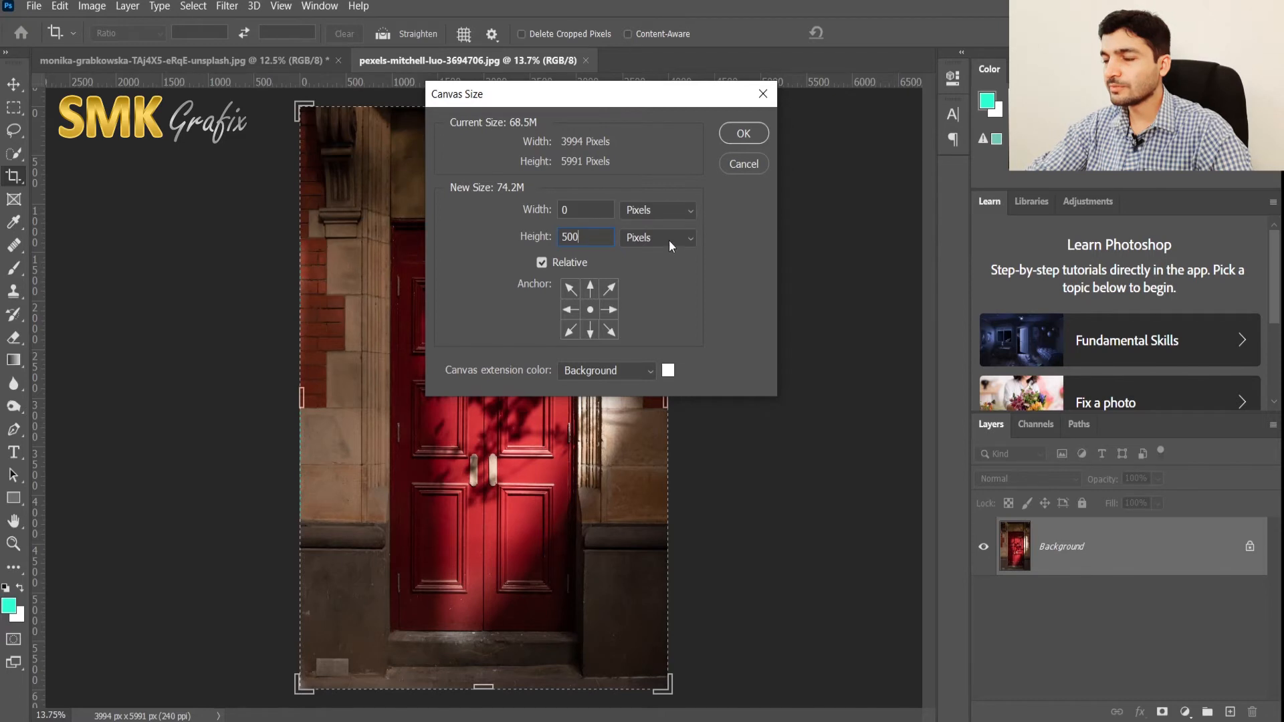
click(744, 134)
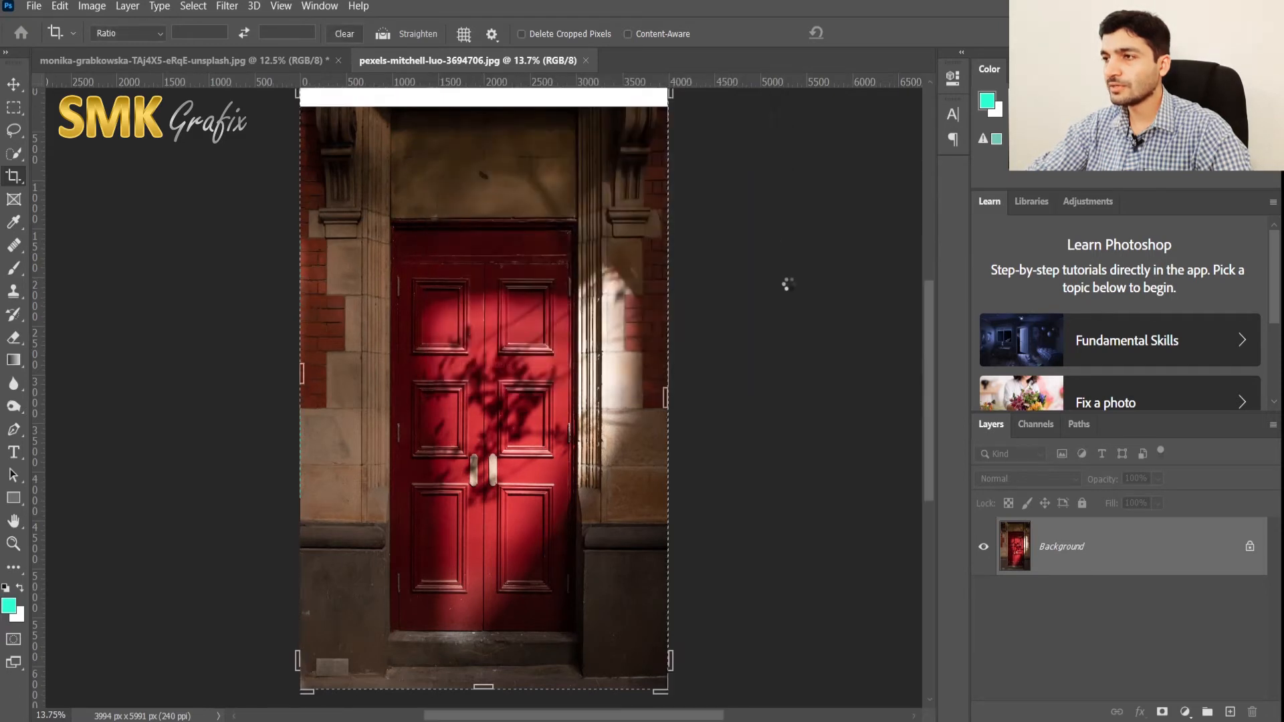
drag(933, 314, 933, 297)
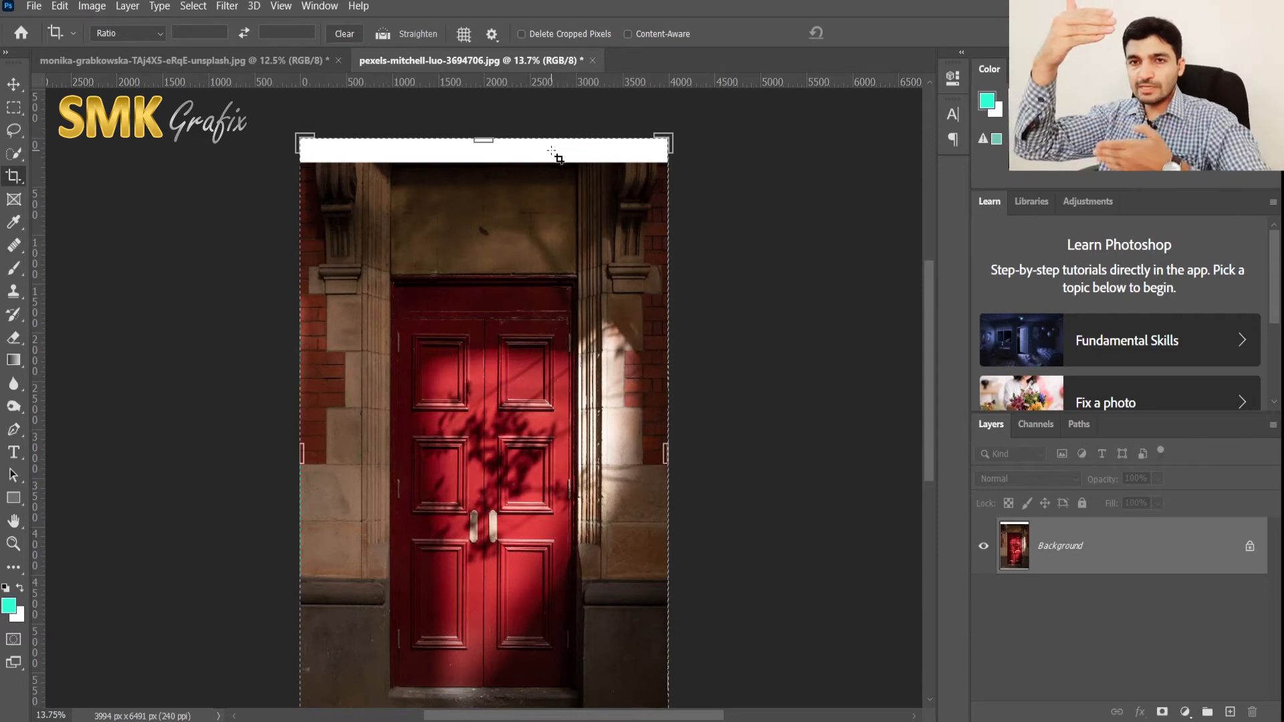
scroll(696, 286, down, 5)
scroll(443, 623, up, 3)
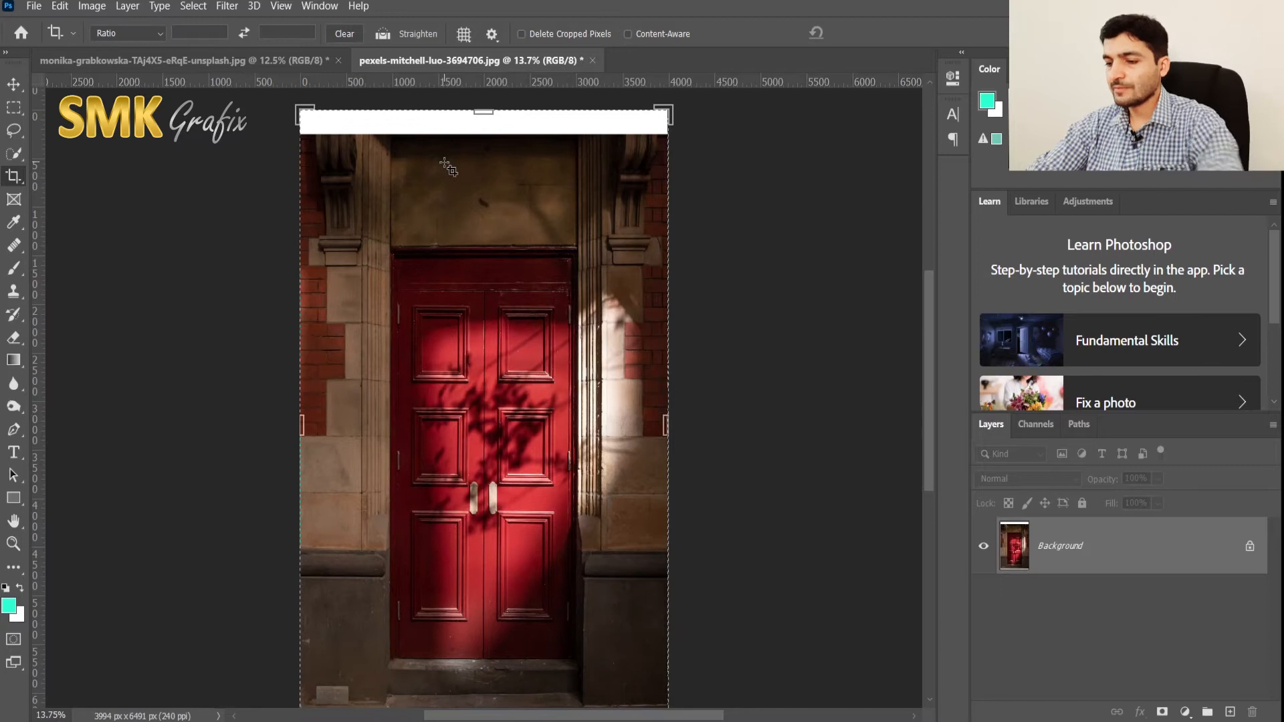
scroll(447, 168, down, 2)
key(Escape)
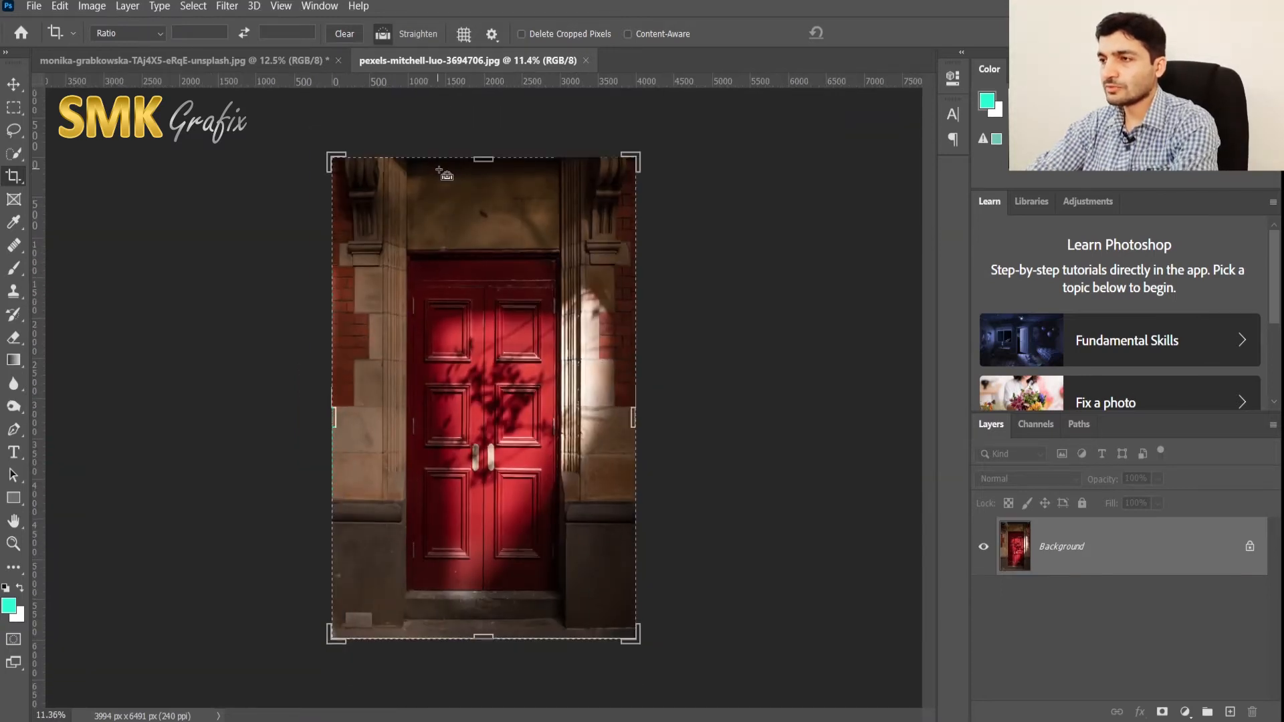
Turn off Relative in Canvas Size and resize the canvas to 5000 pixels wide by 6500 pixels high
click(92, 6)
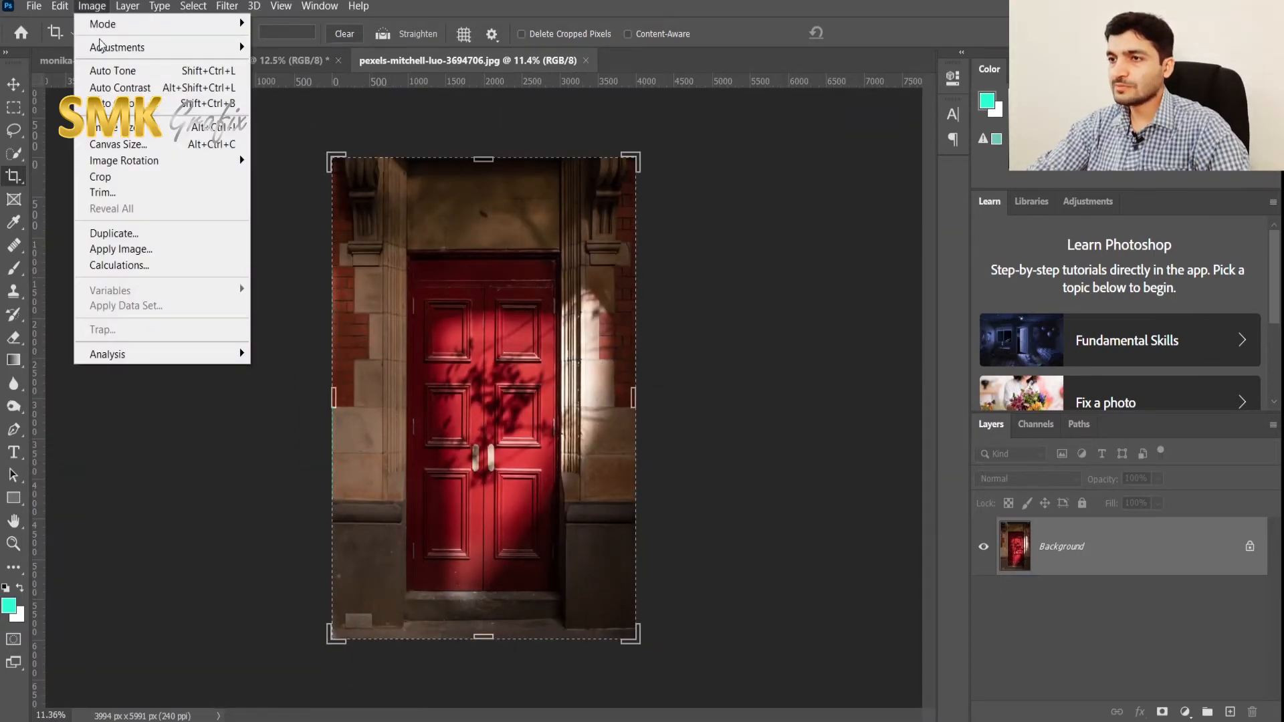
click(107, 146)
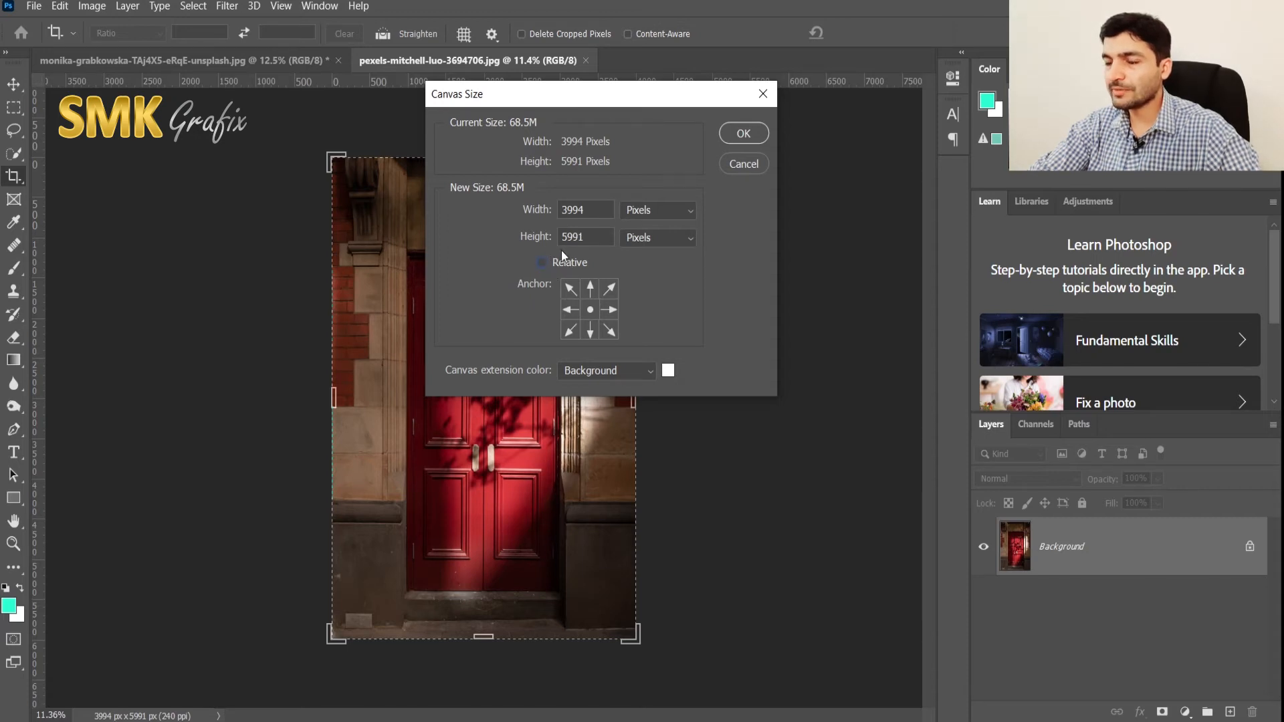
drag(586, 210, 506, 209)
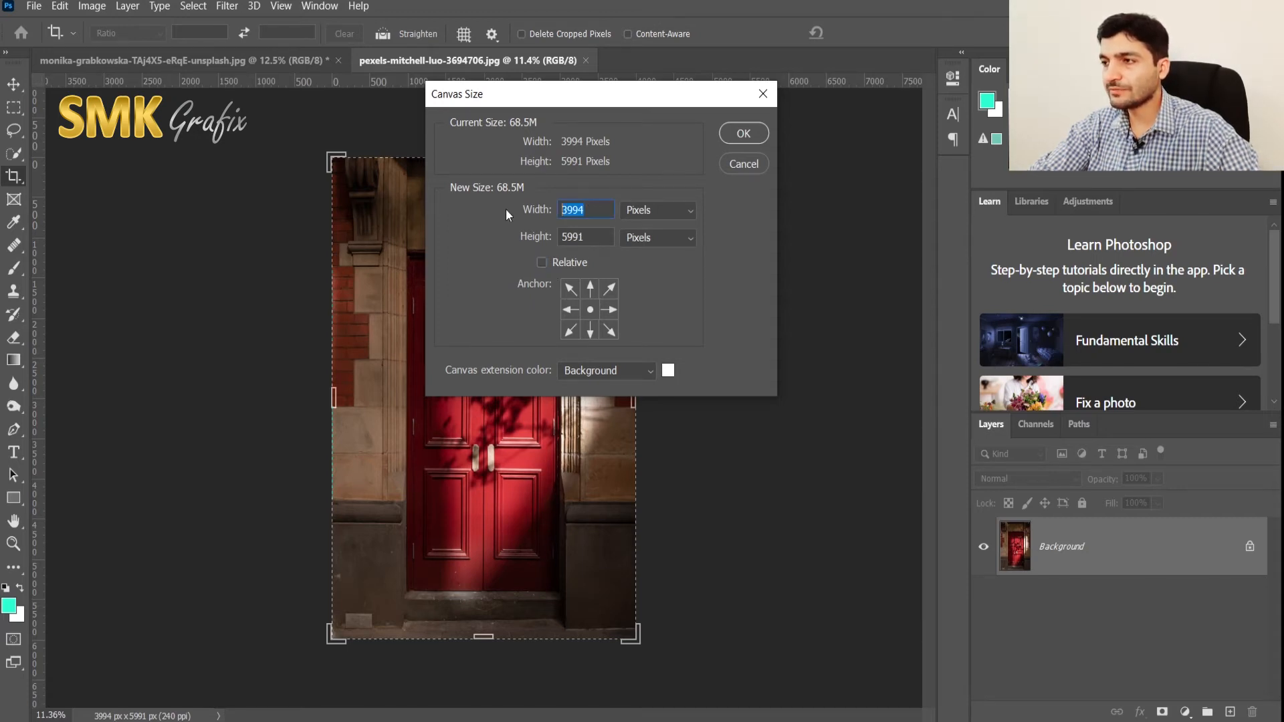
text(5000)
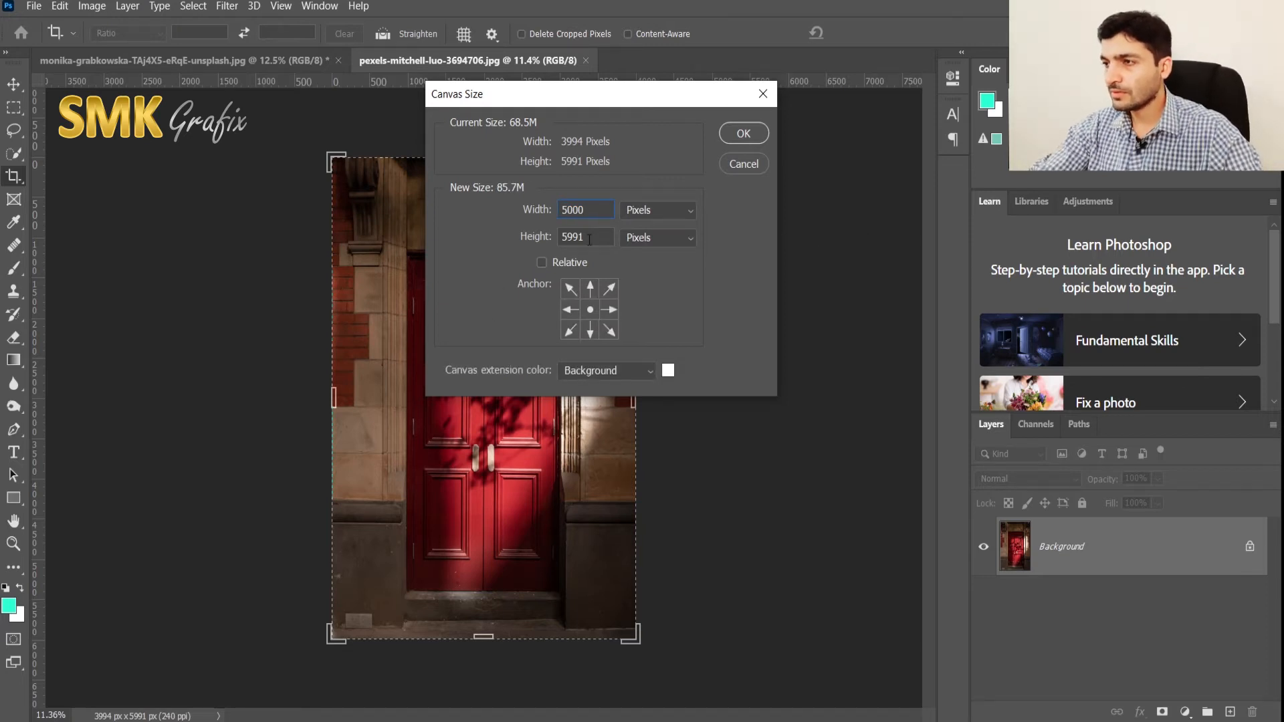
drag(589, 240, 537, 239)
text(6500)
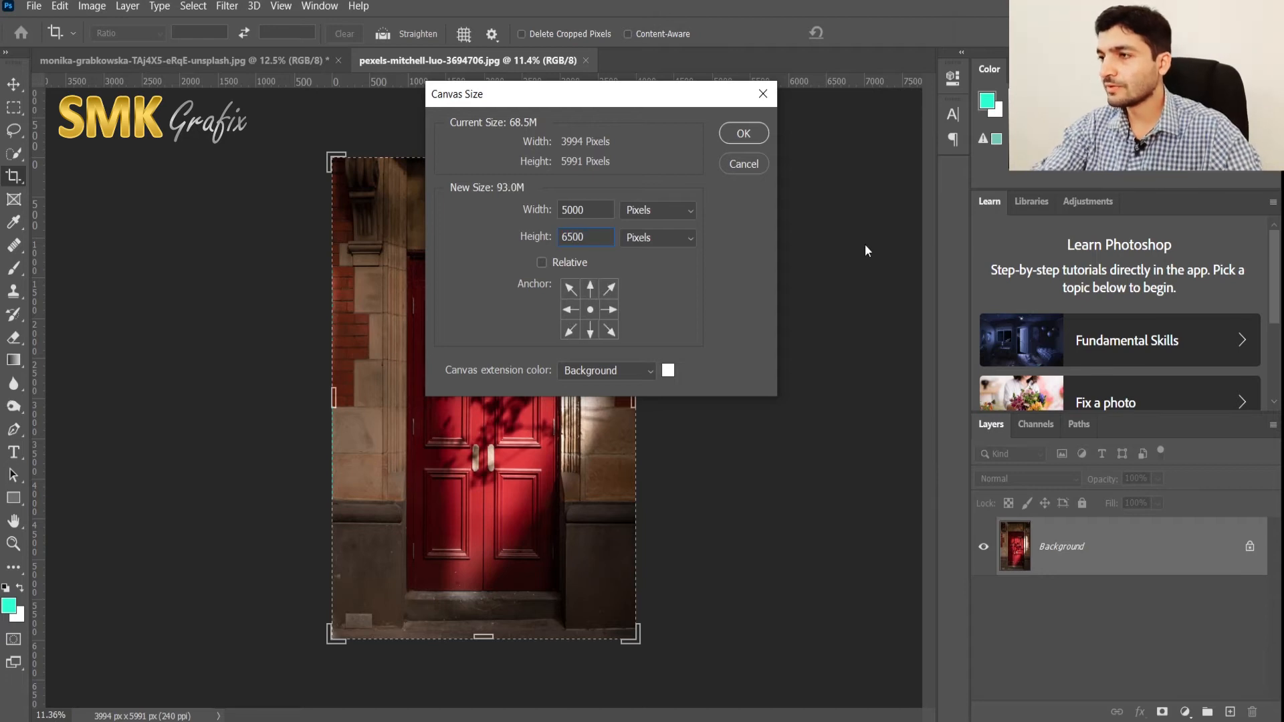
key(Return)
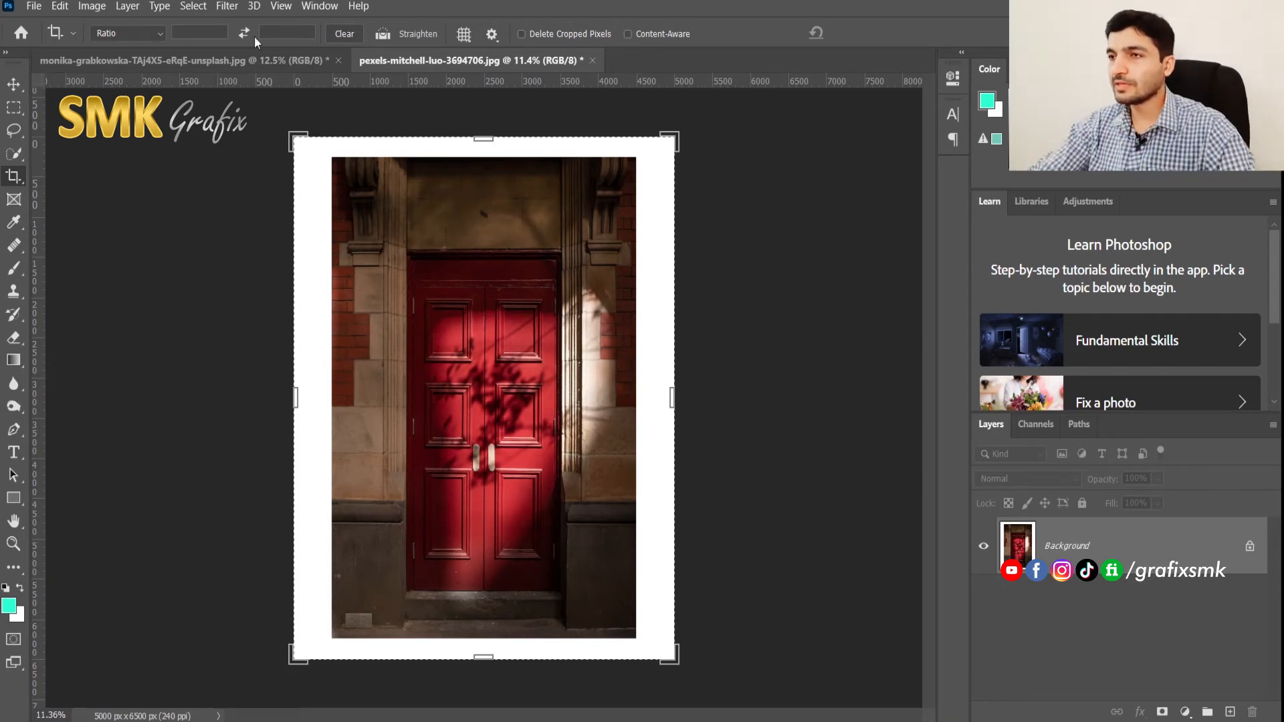
Check the canvas dimensions in Canvas Size, close it without changes, and undo the last canvas resize
click(105, 8)
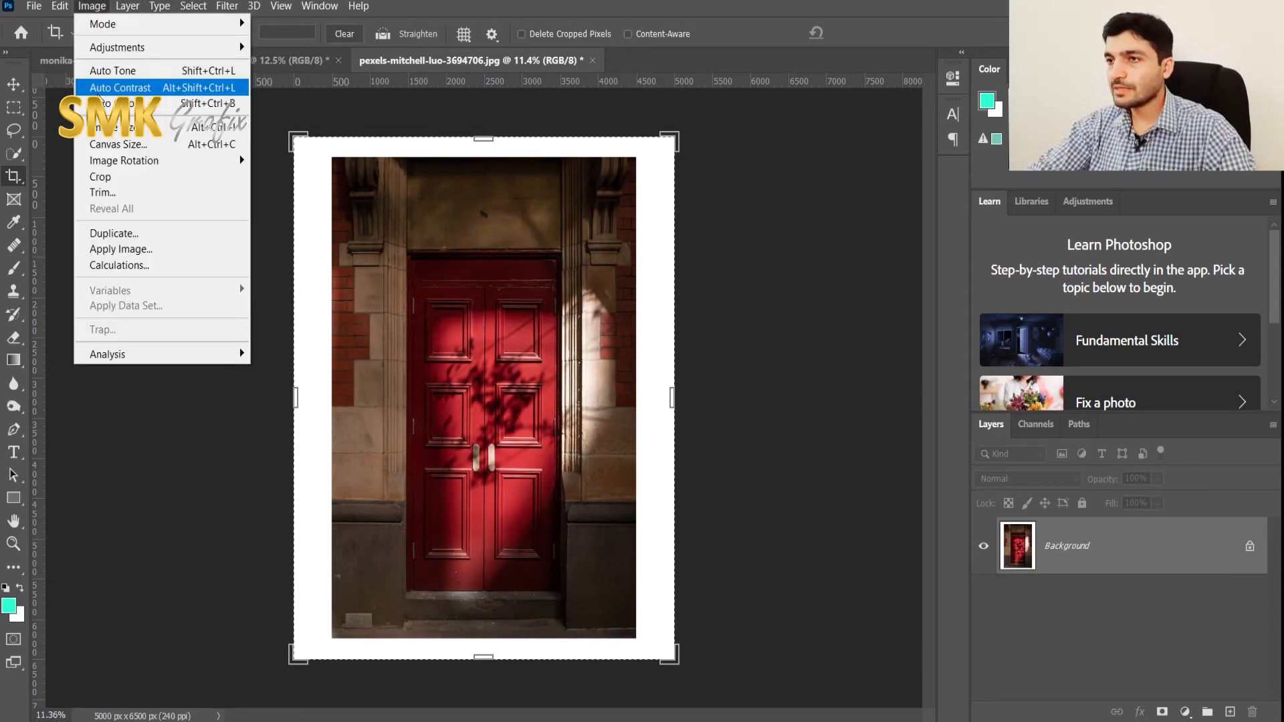
click(117, 141)
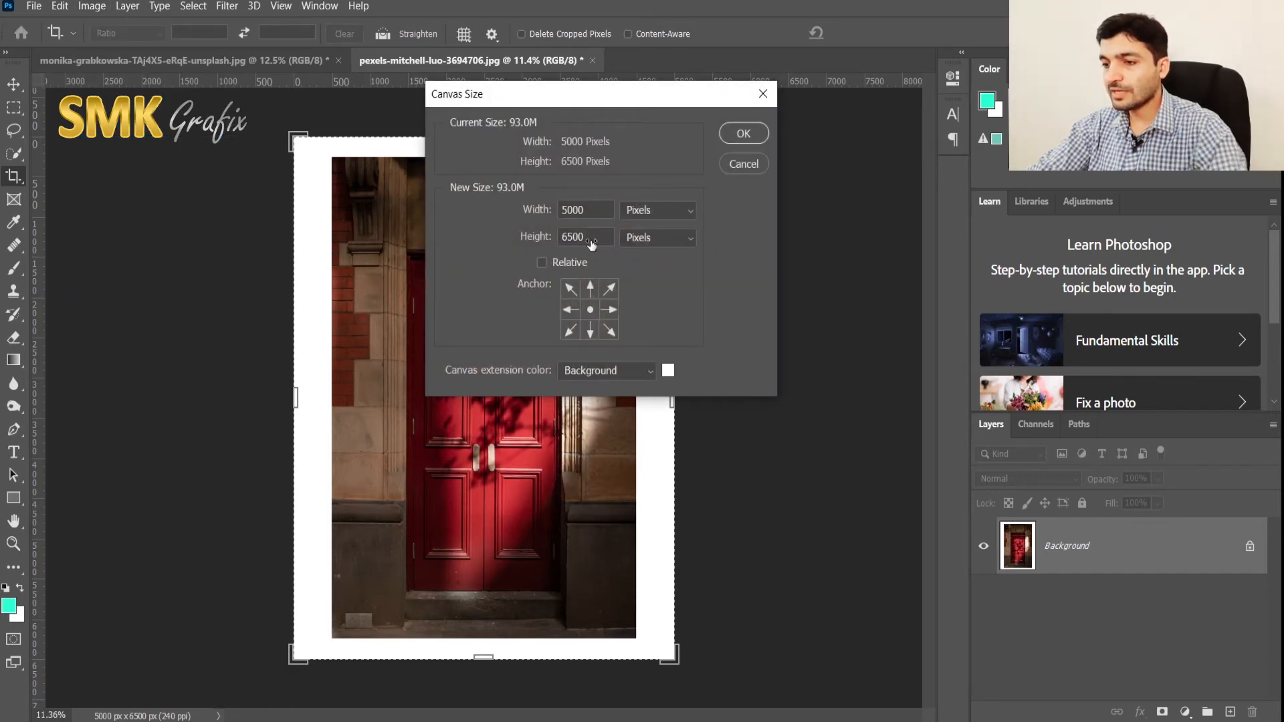
click(732, 170)
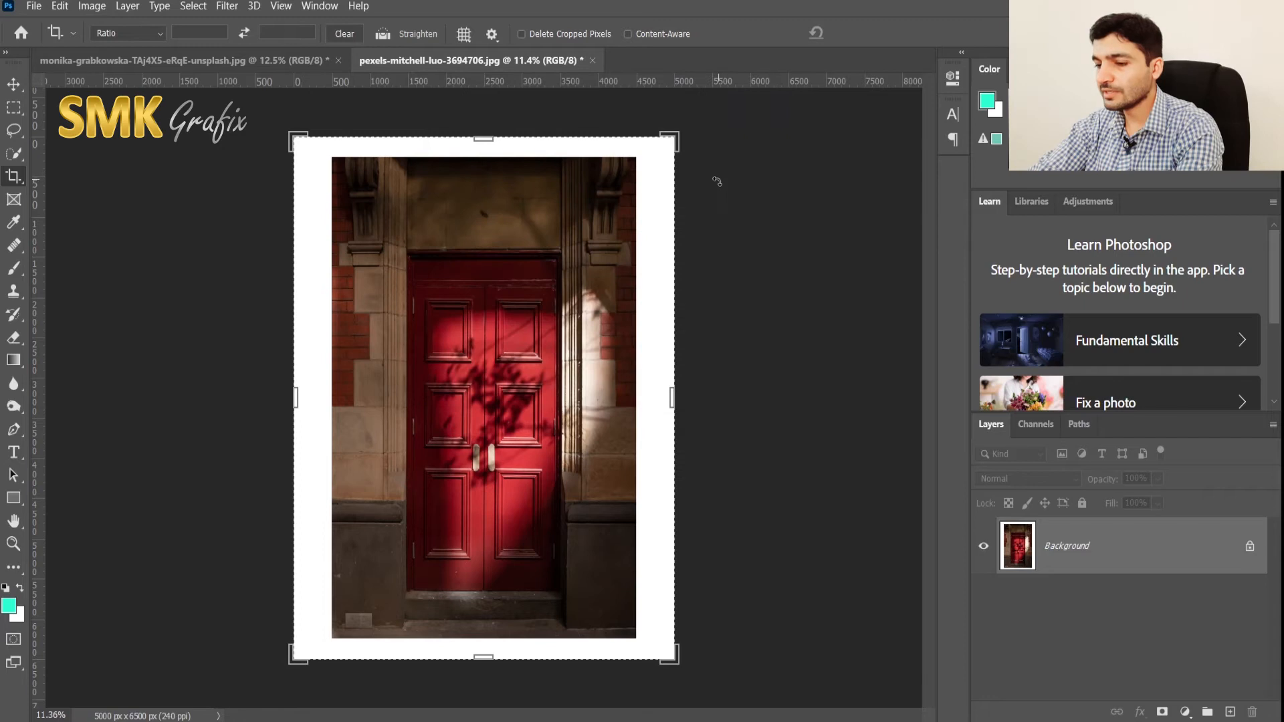
key(ctrl+z)
Open Canvas Size and switch Relative on and back off to compare relative and absolute size values
click(93, 8)
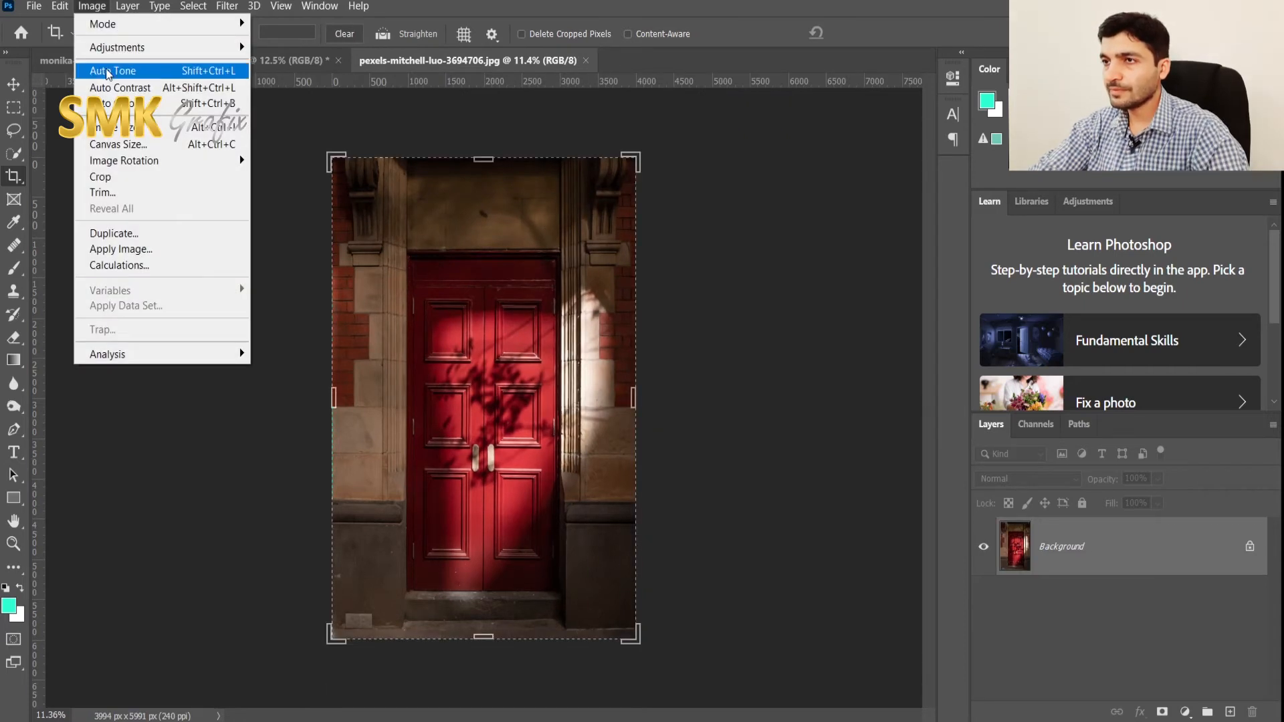
click(117, 144)
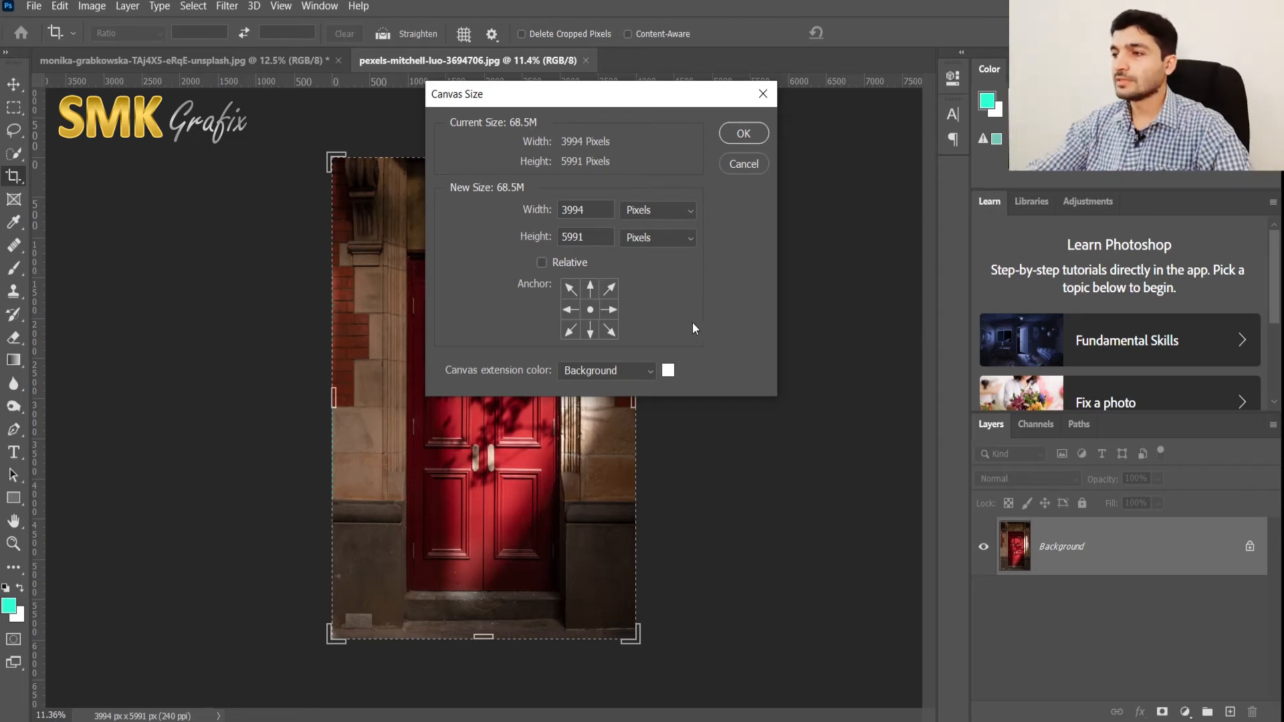
click(541, 262)
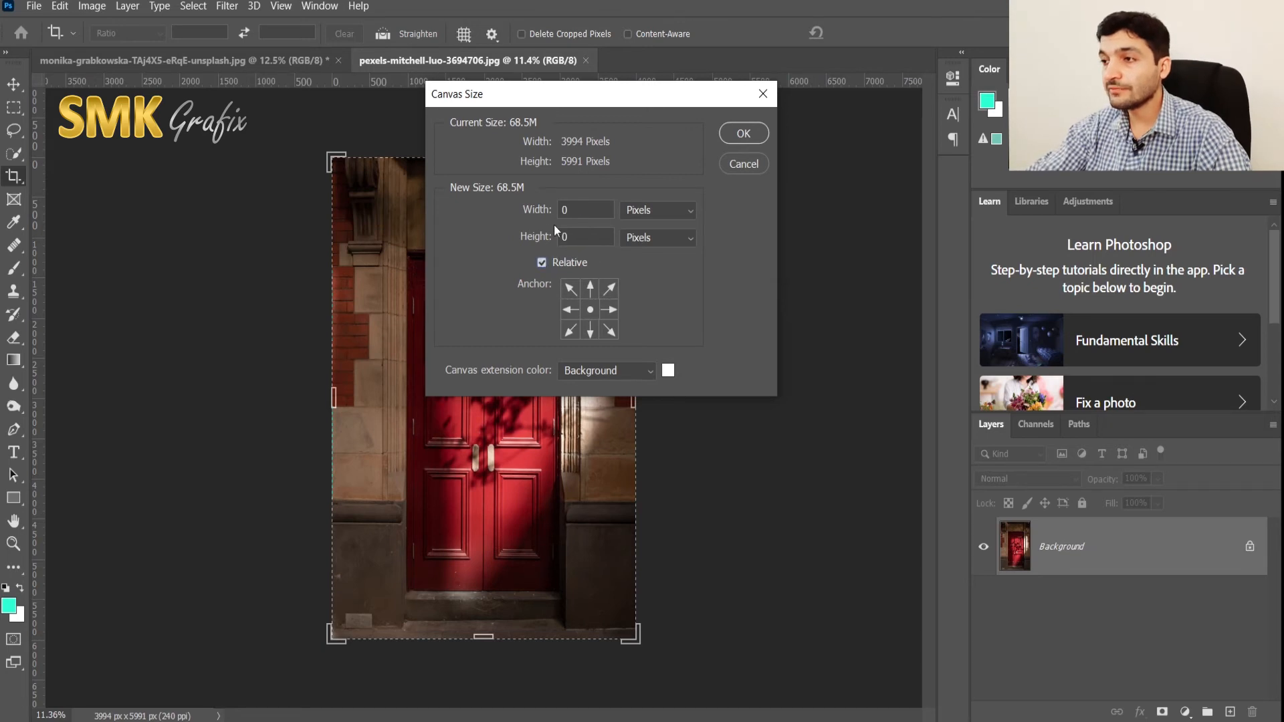
double_click(602, 210)
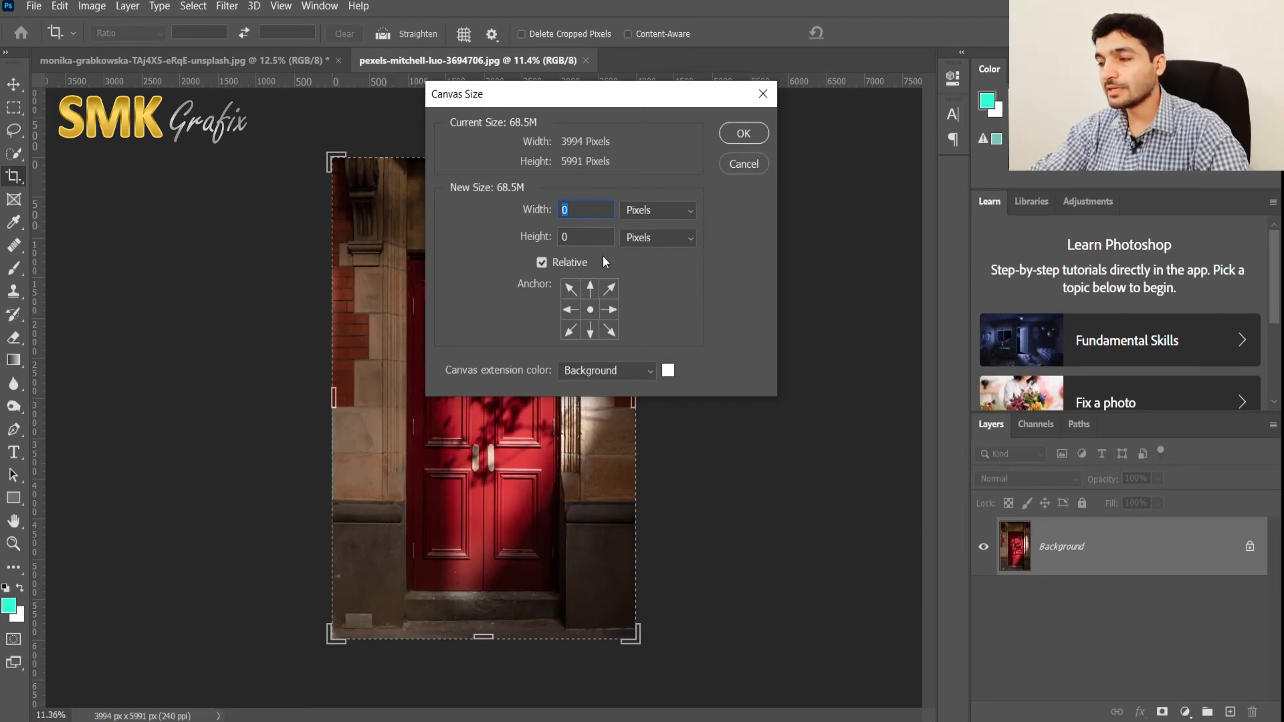
click(539, 263)
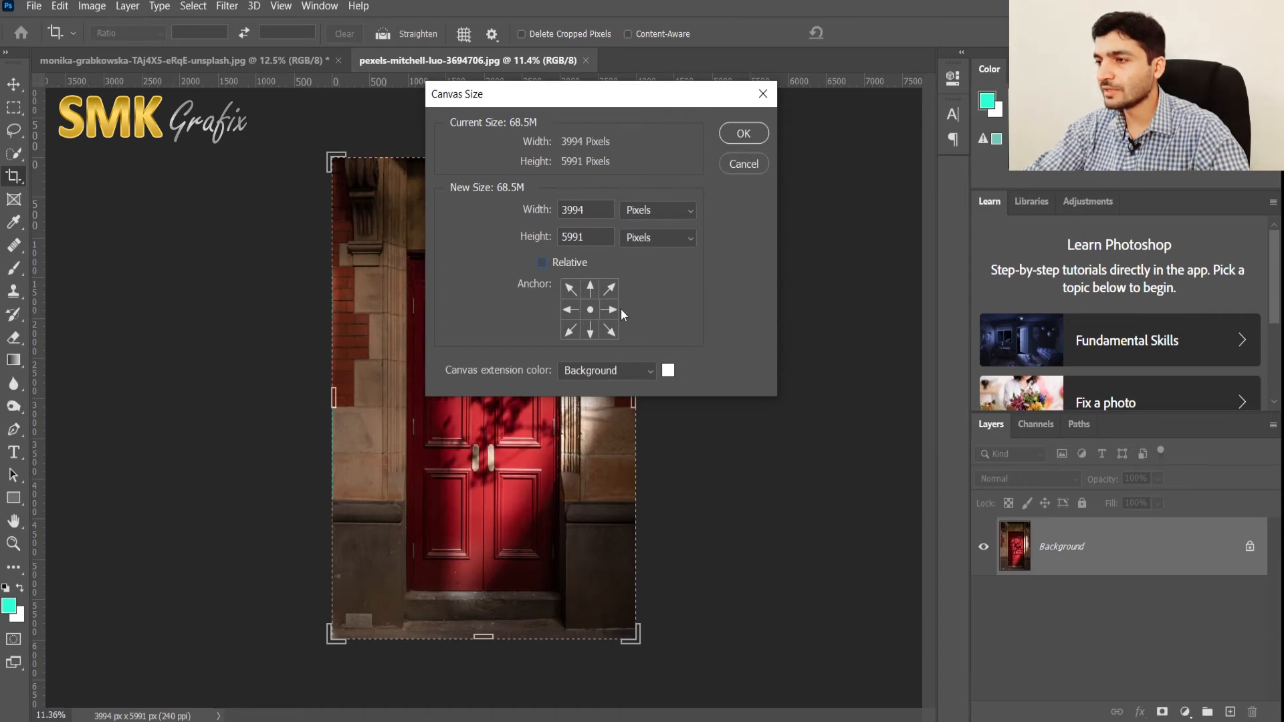
Move the Canvas Size dialog aside, try the middle-right anchor, and return the anchor to the center
drag(566, 89, 635, 80)
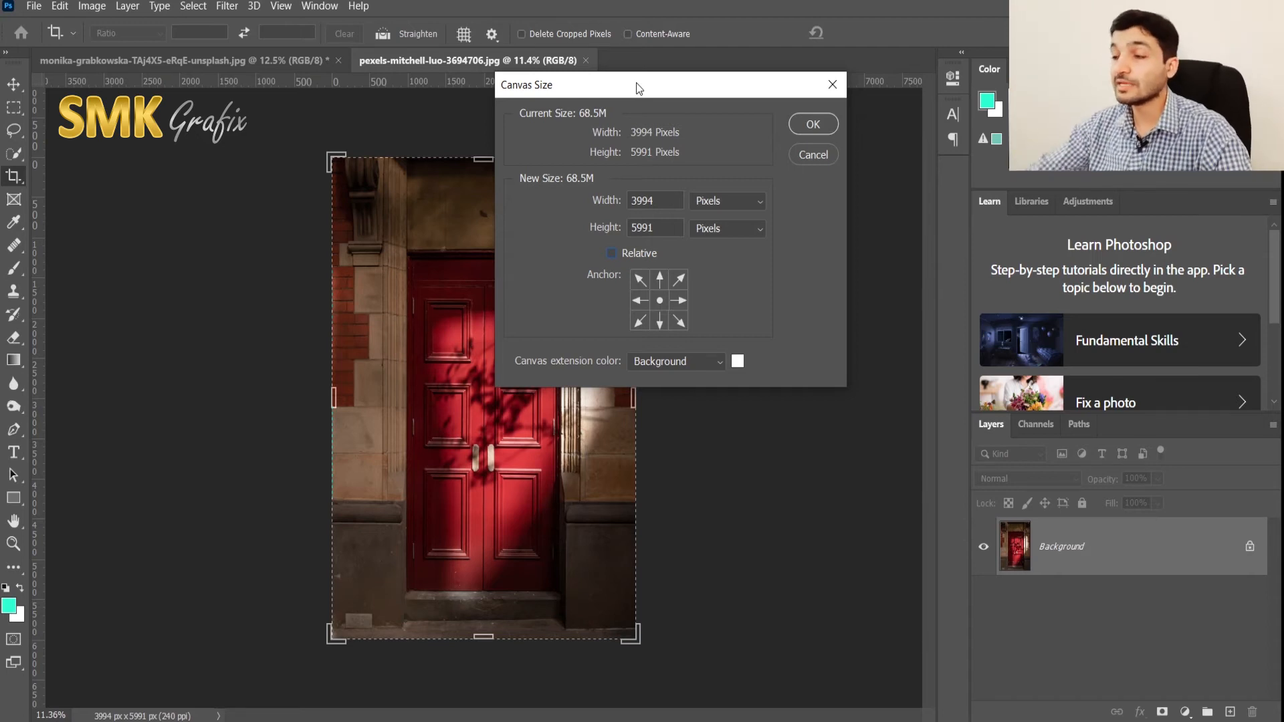
click(679, 301)
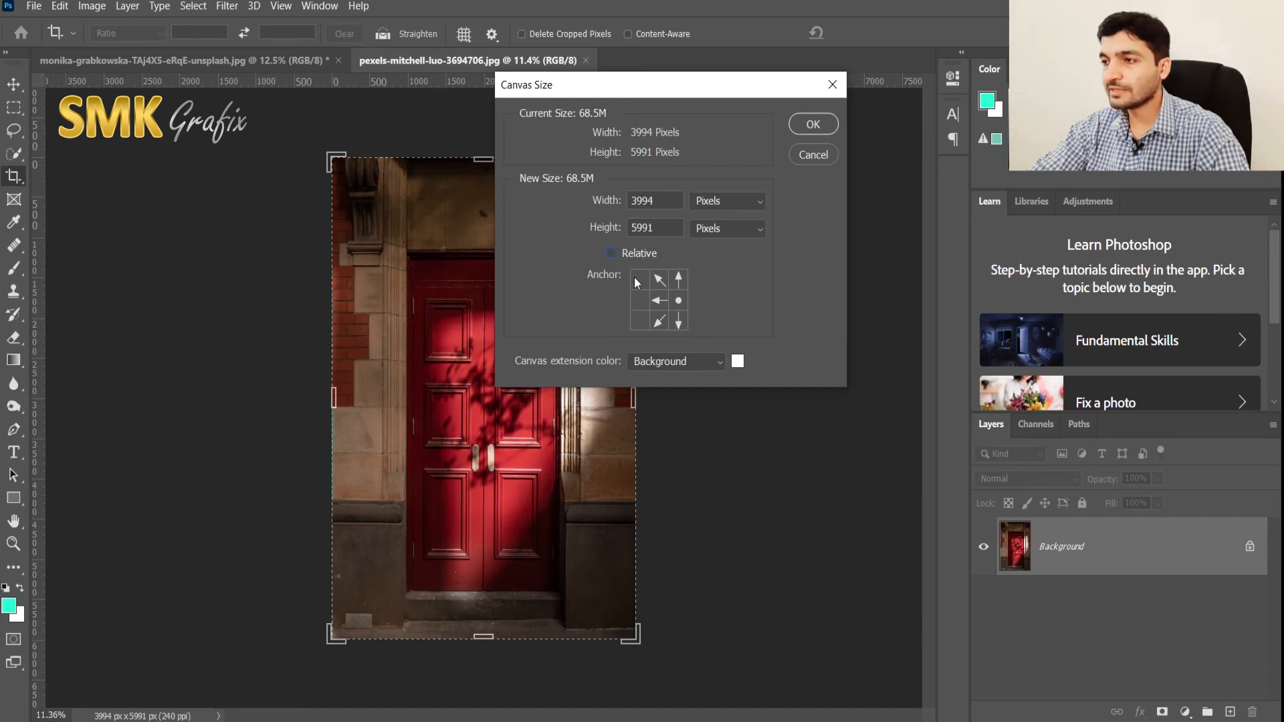
click(659, 300)
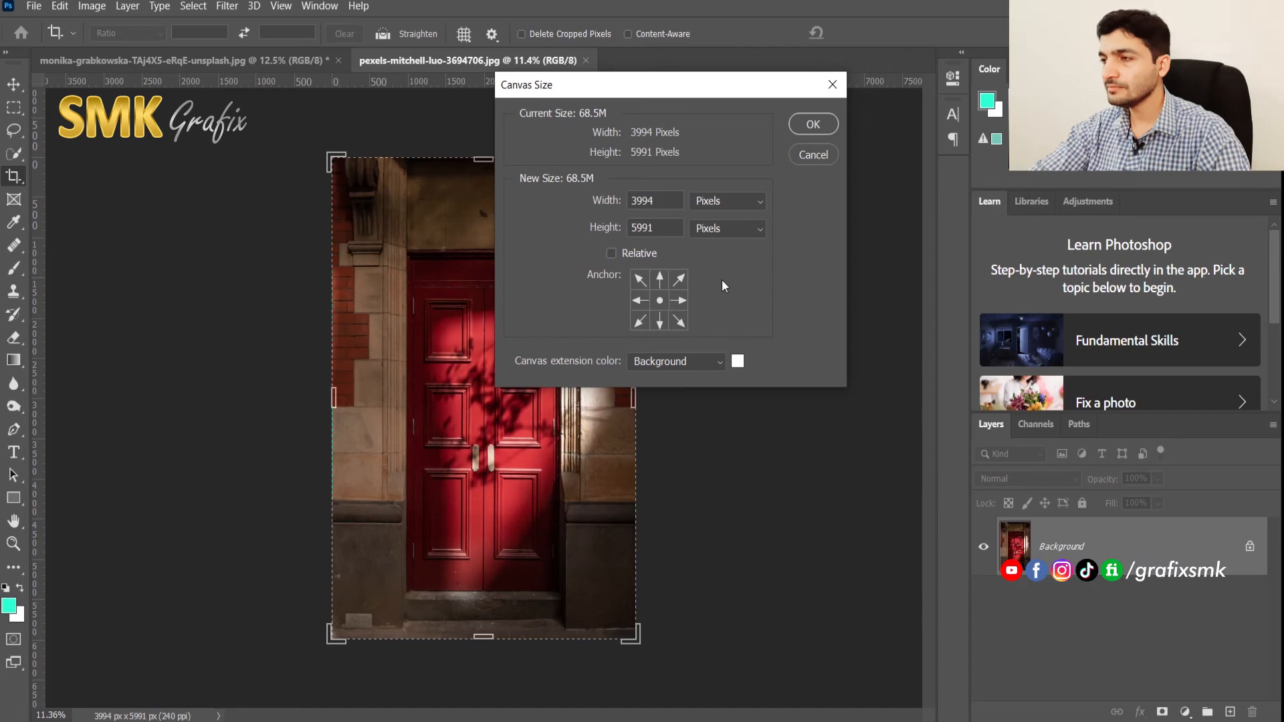
Widen the canvas by a relative 500 pixels with the anchor at middle right, and undo the change
click(611, 253)
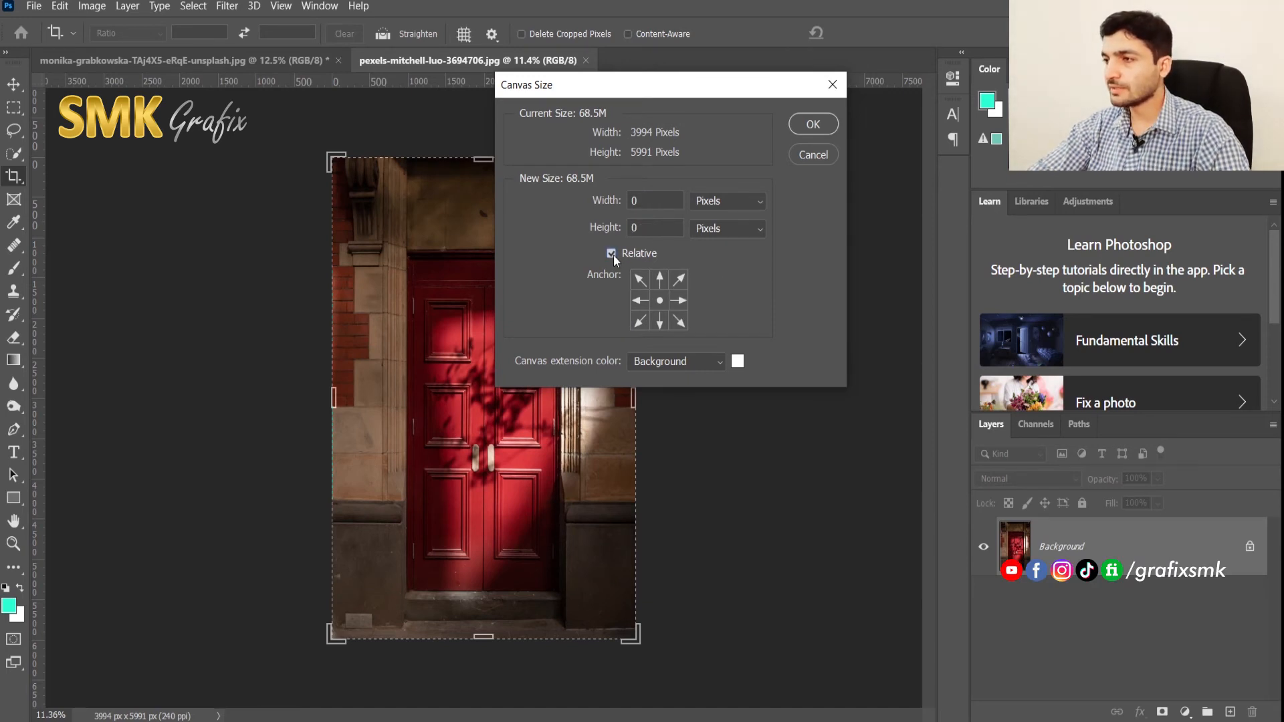
click(679, 303)
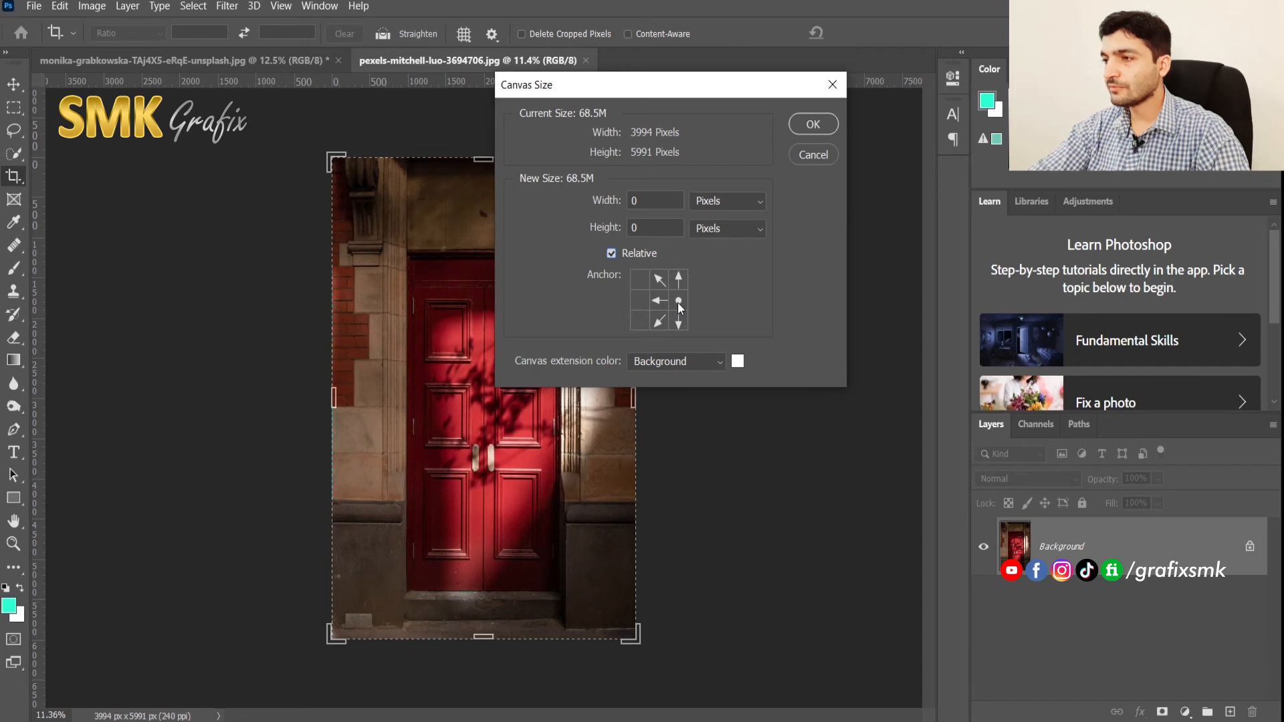
click(626, 202)
drag(626, 202, 981, 196)
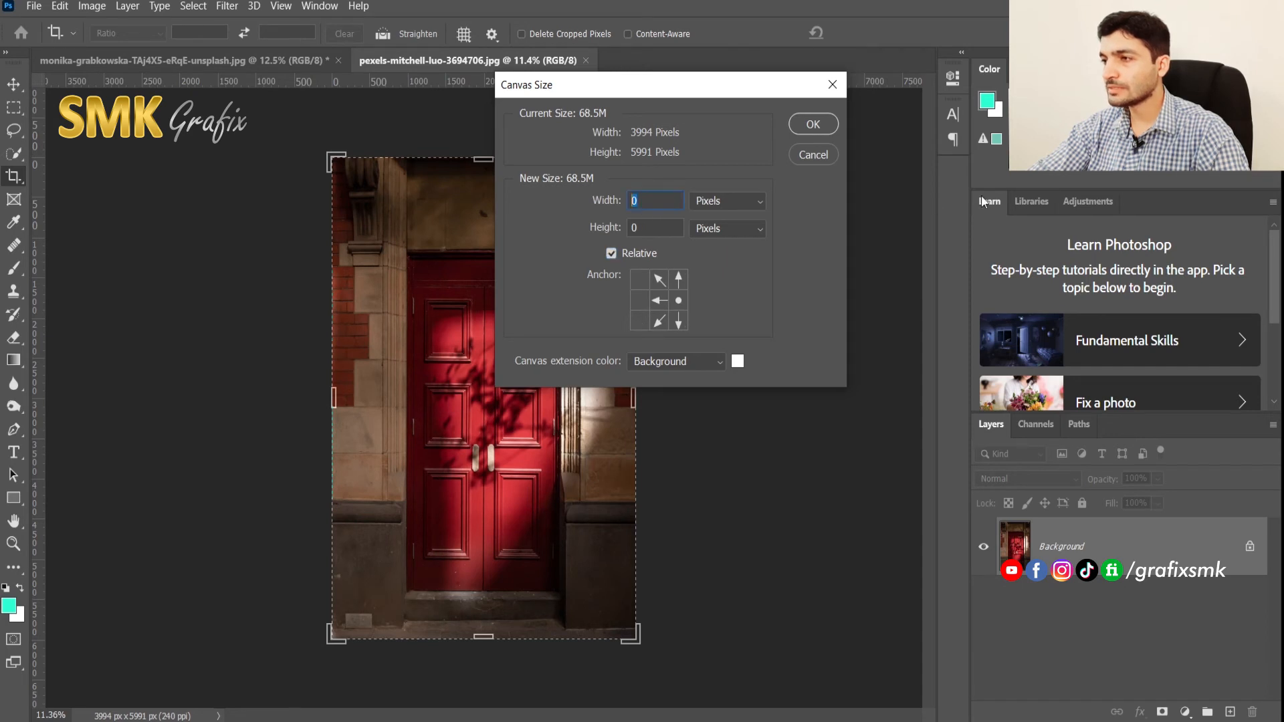
text(500)
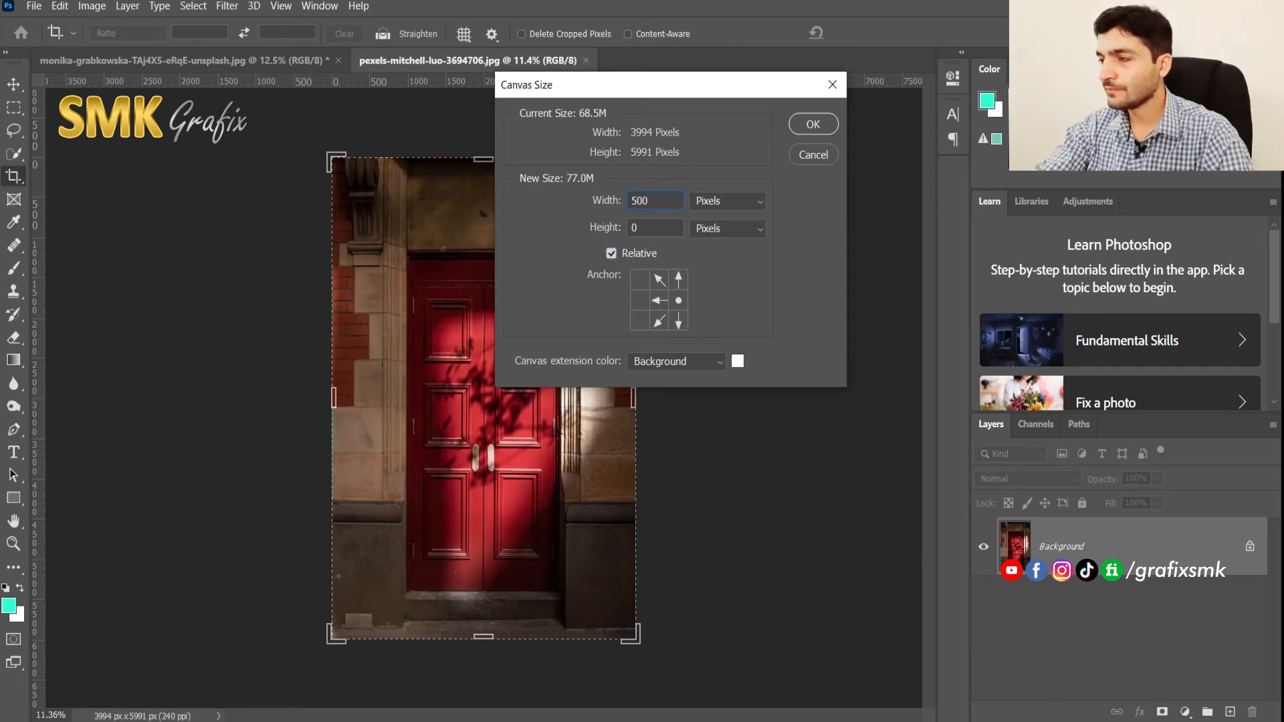
click(813, 124)
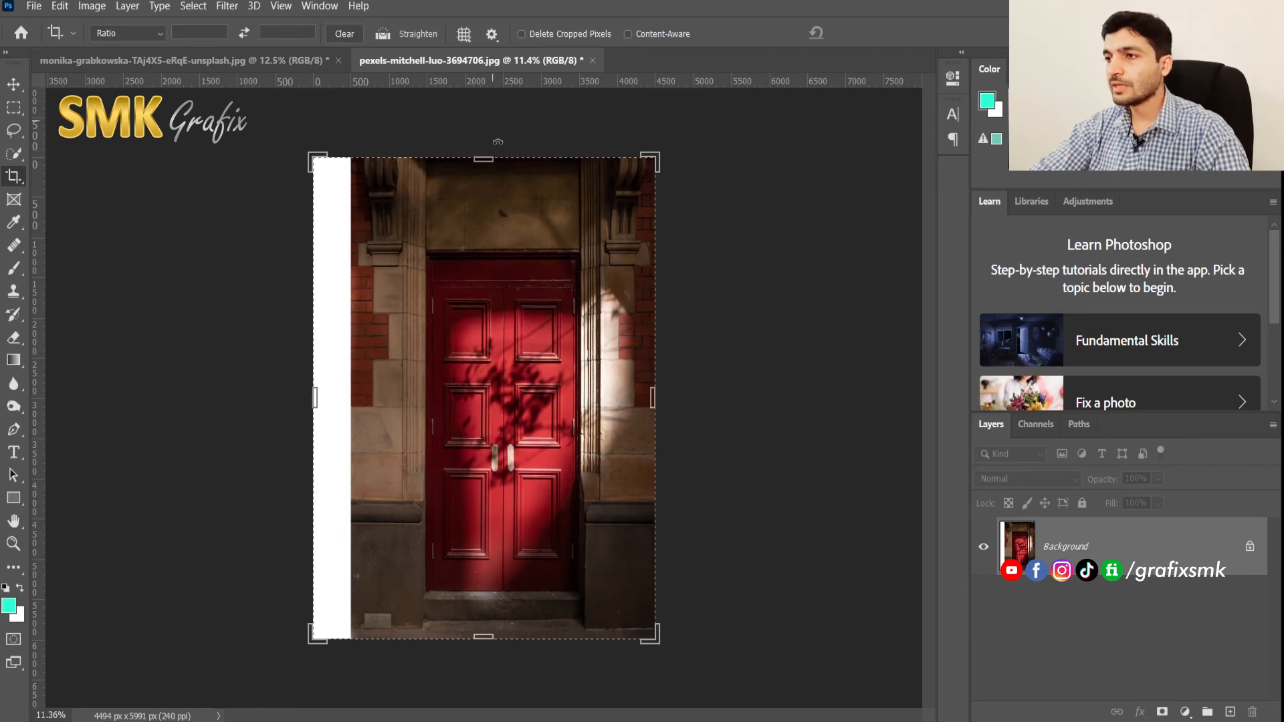
key(ctrl)
key(ctrl+z)
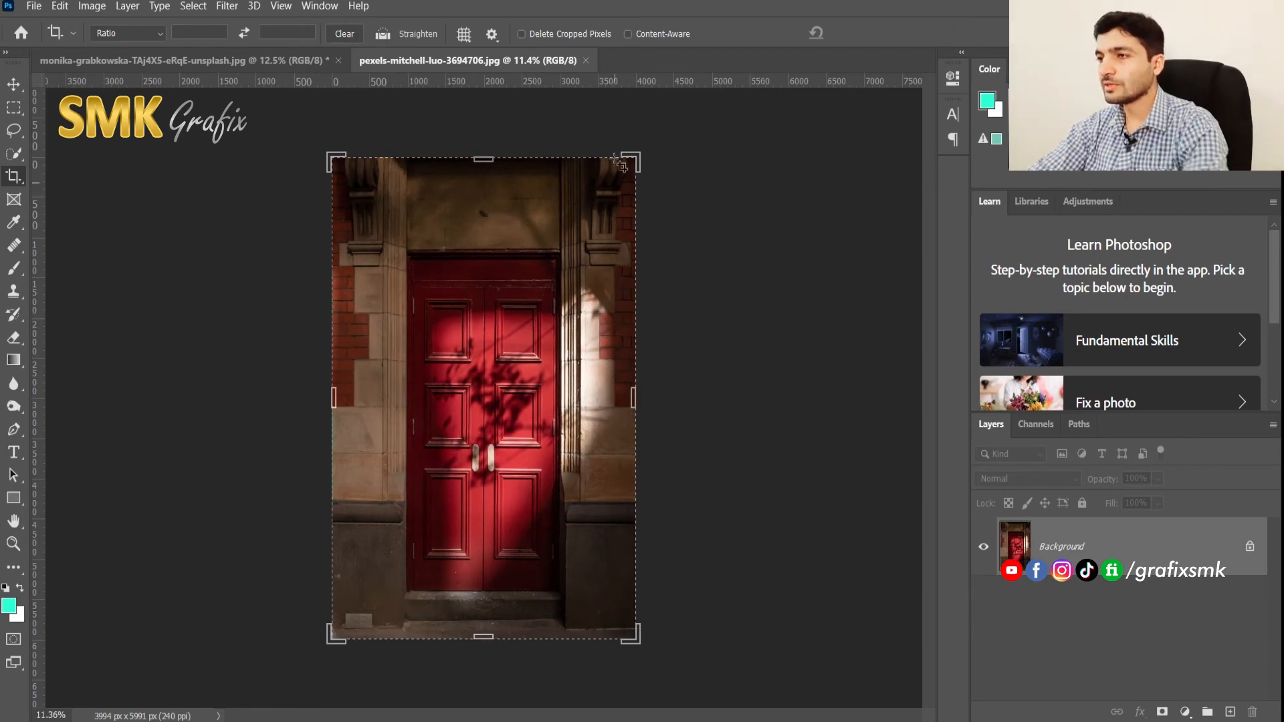
Widen the canvas by a relative 1000 pixels with the anchor at middle left, and undo the change
click(100, 12)
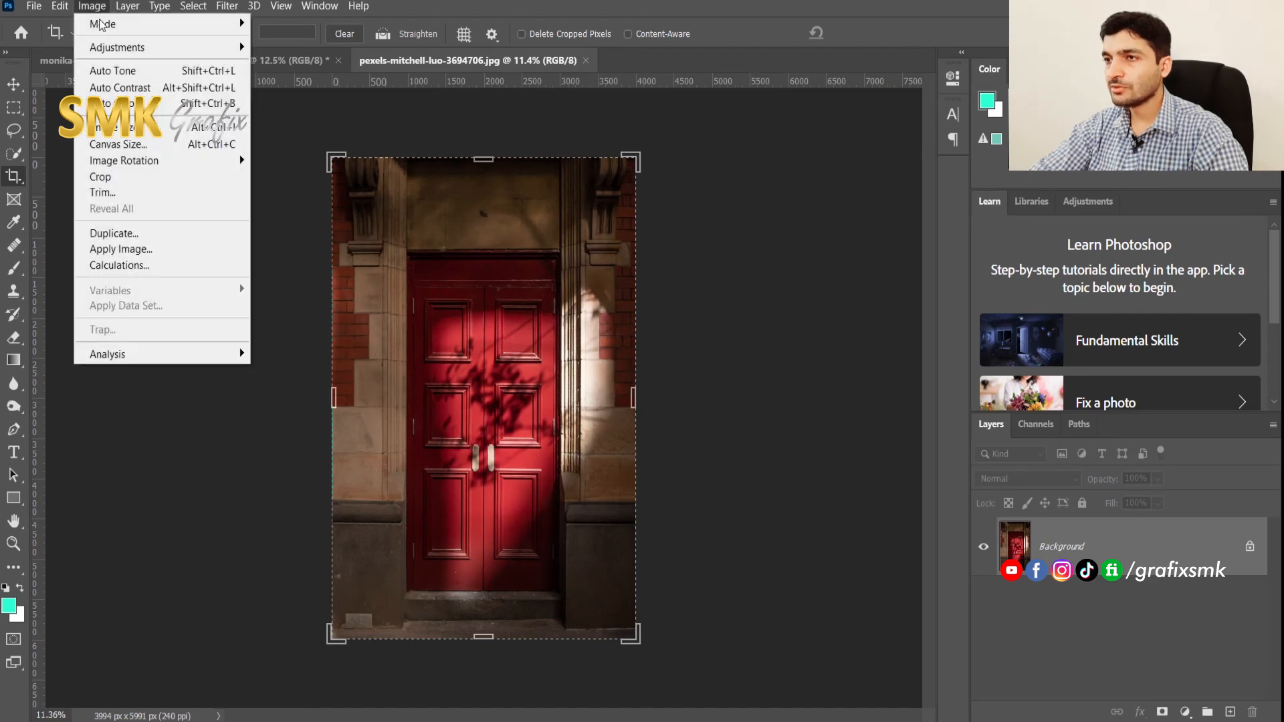
click(102, 142)
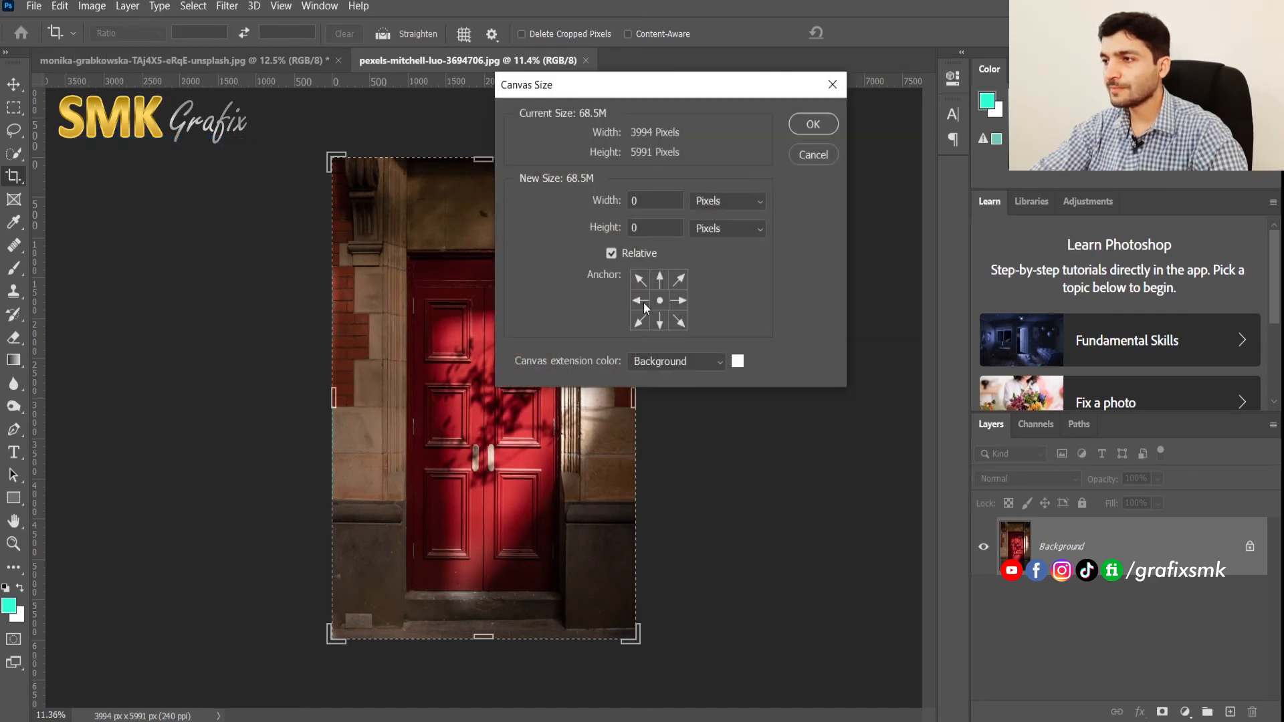
click(640, 303)
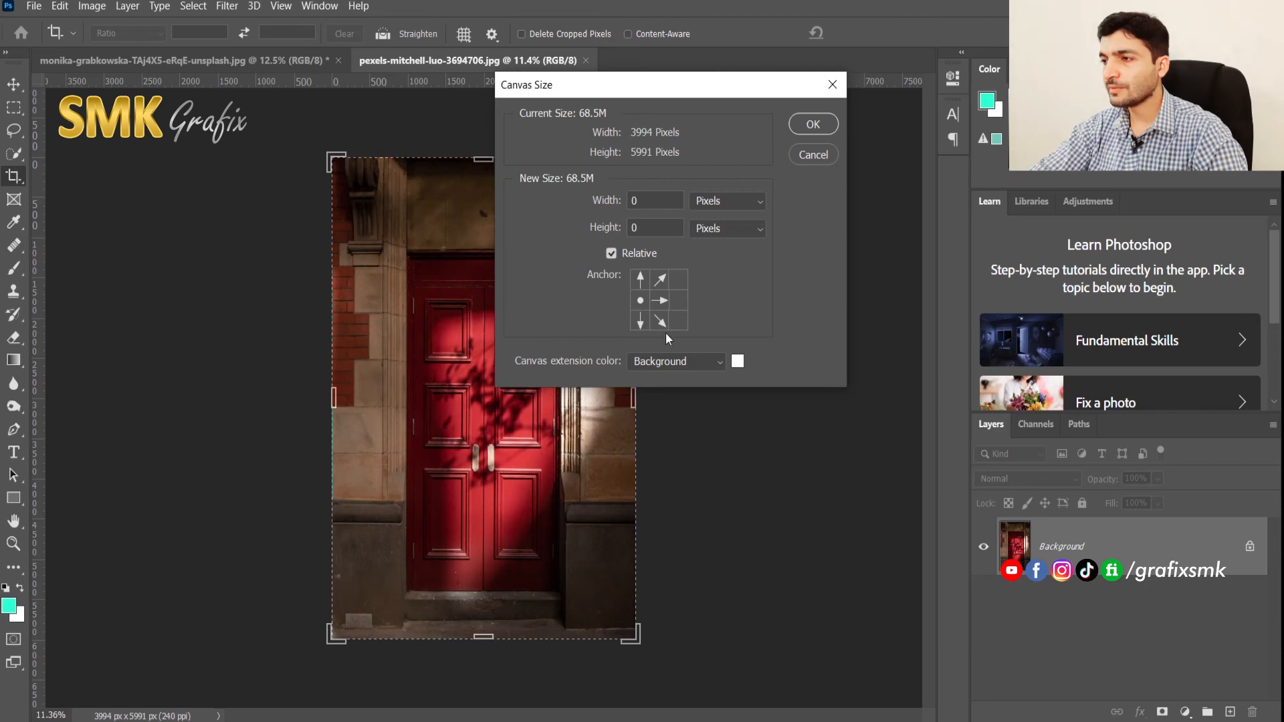
click(648, 201)
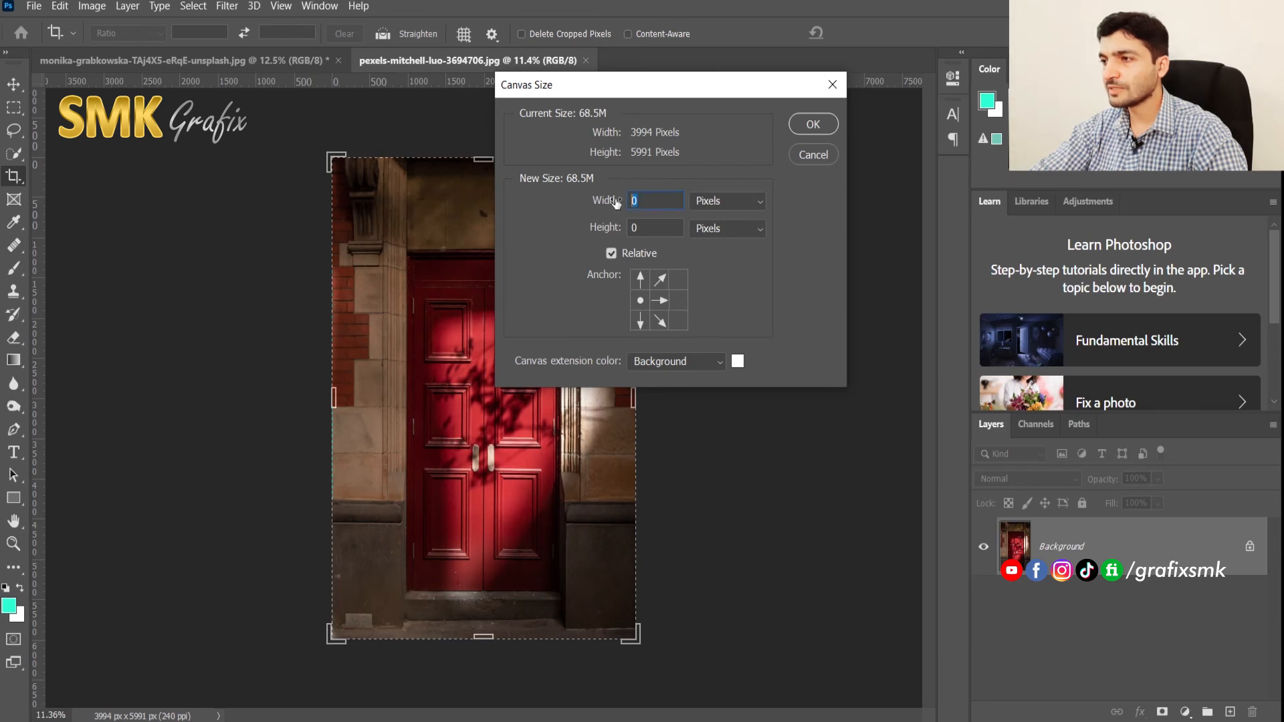
text(1000)
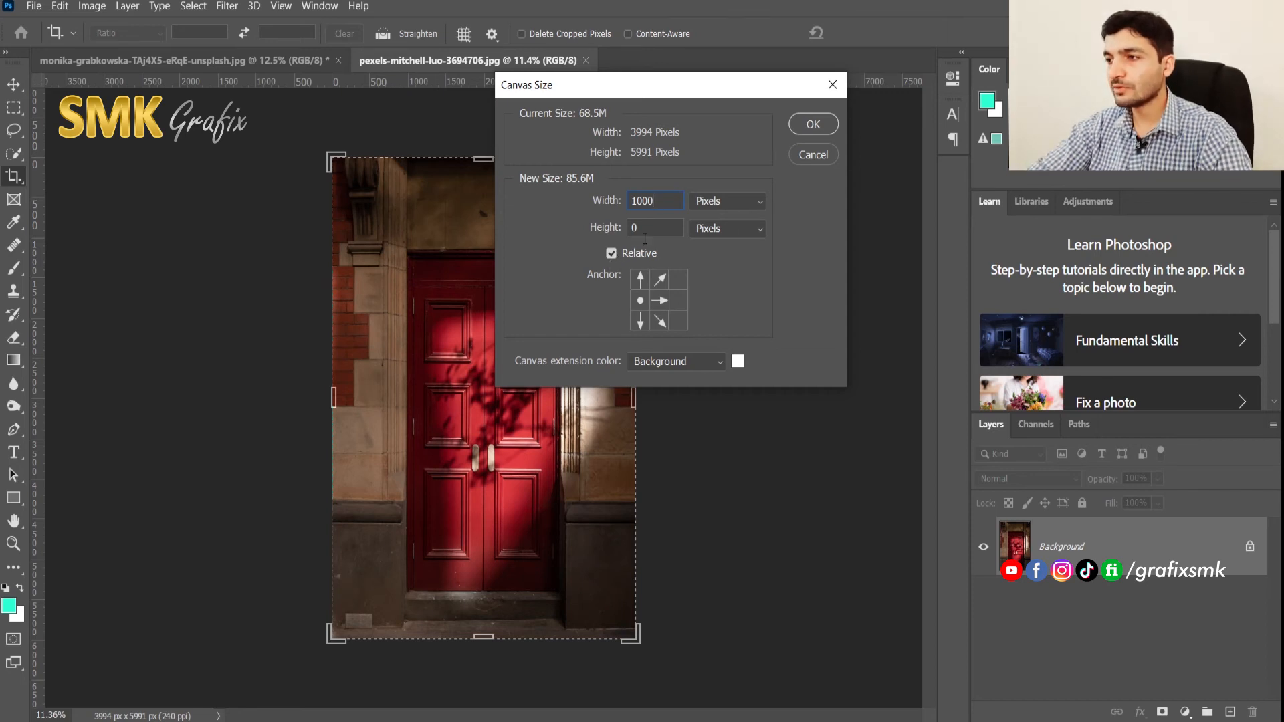
click(813, 124)
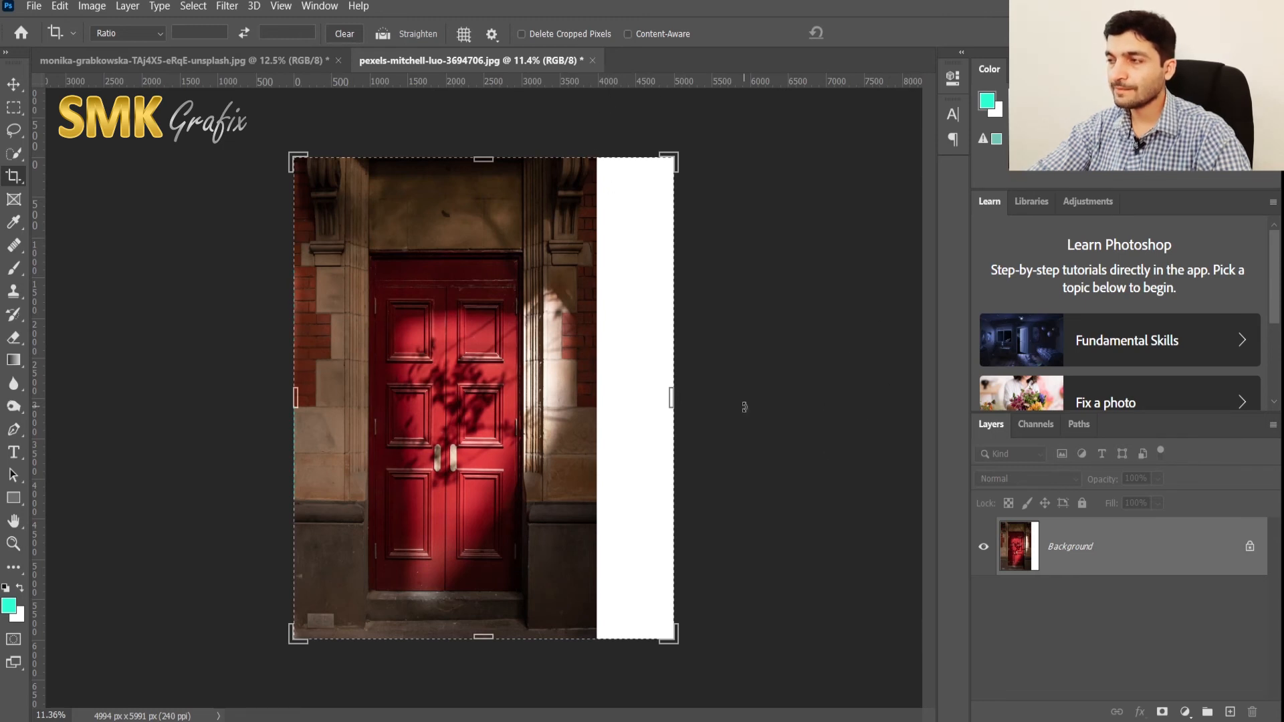
key(ctrl+z)
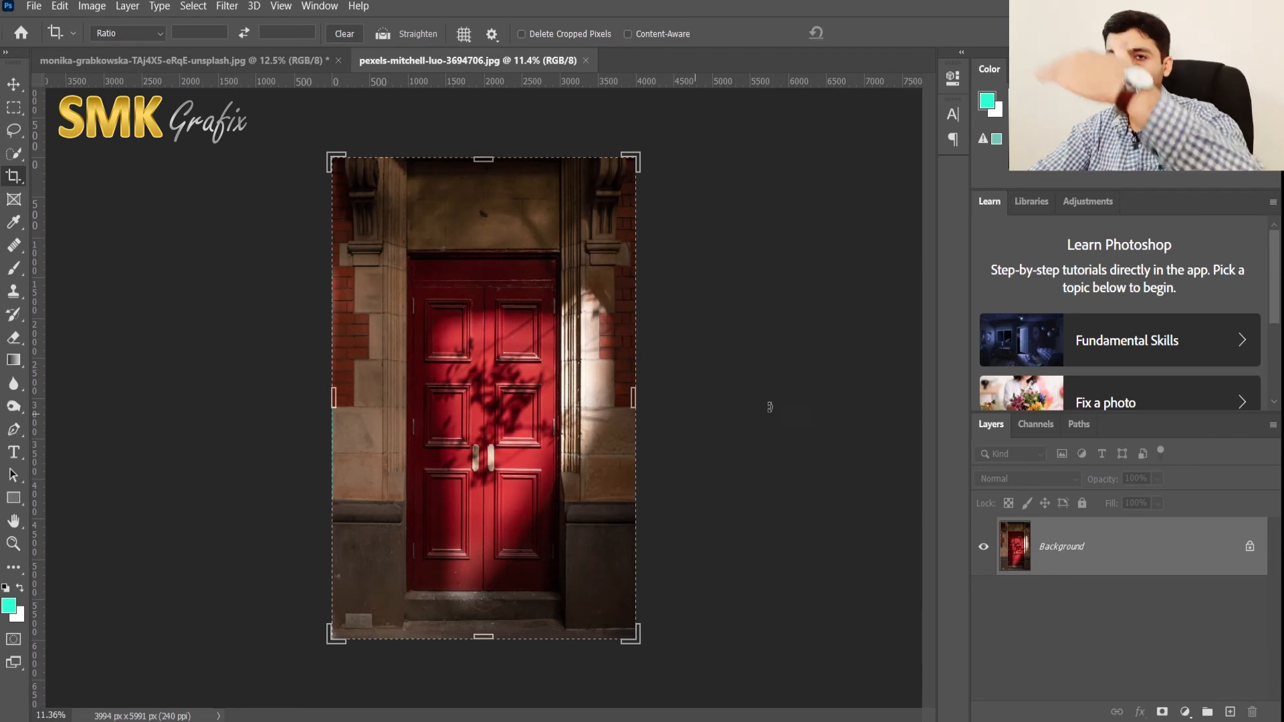
Increase the canvas height by a relative 500 pixels with the anchor at top center, and undo the change
click(99, 9)
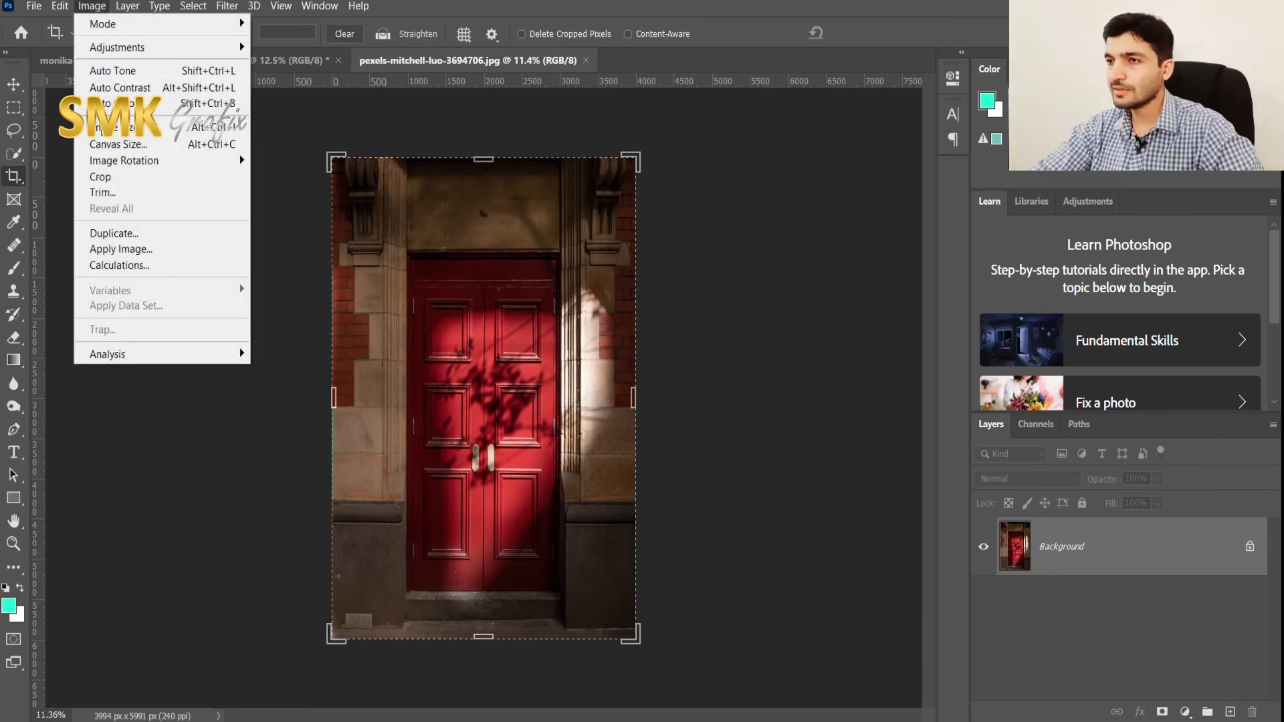
click(113, 143)
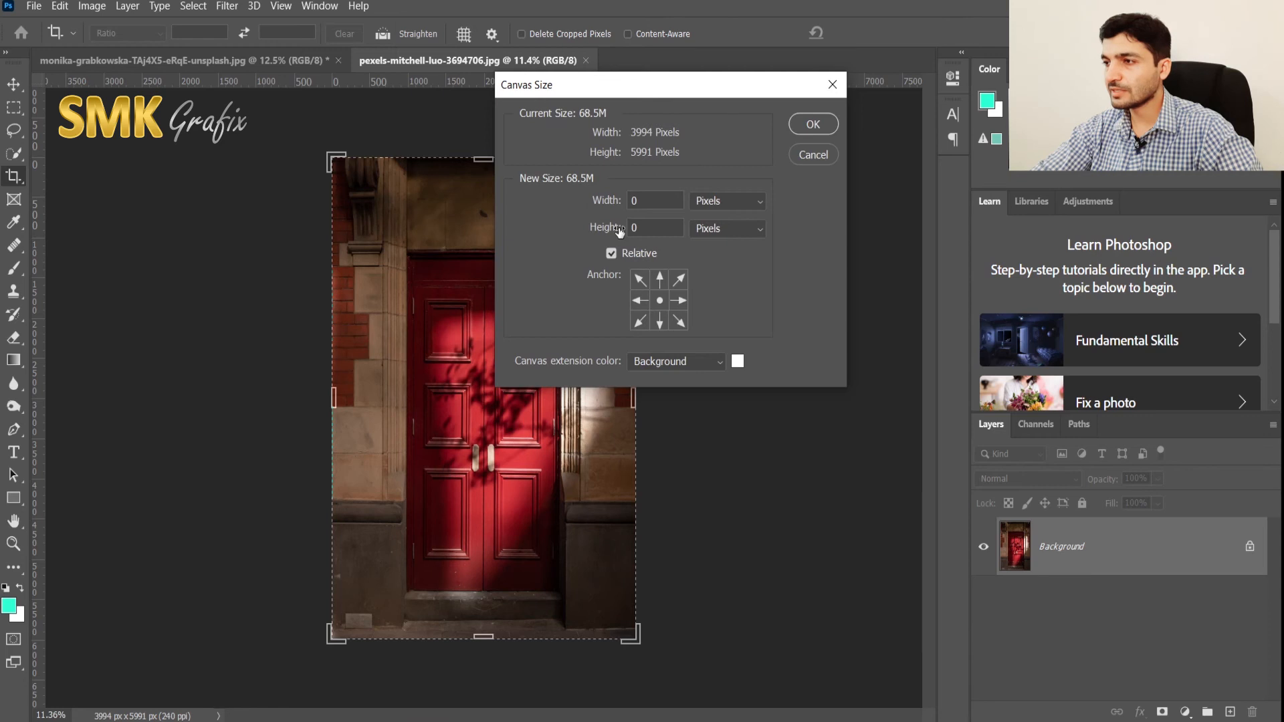
click(661, 283)
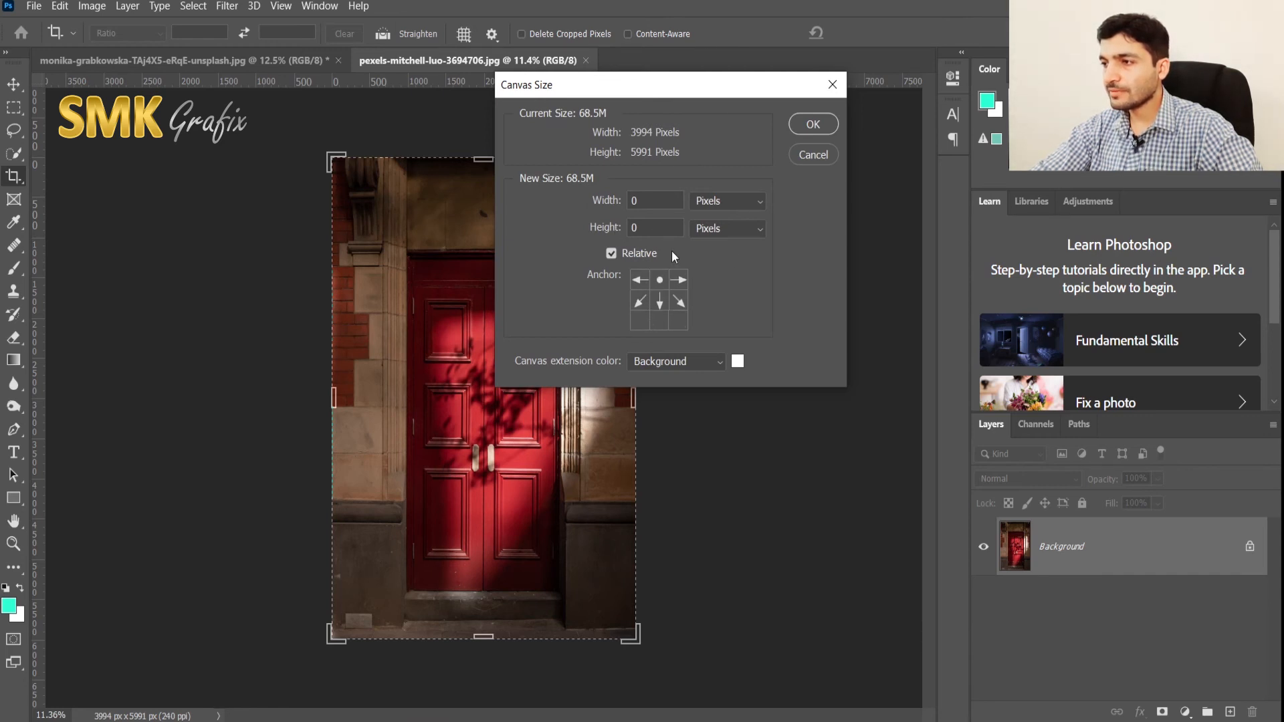
click(642, 226)
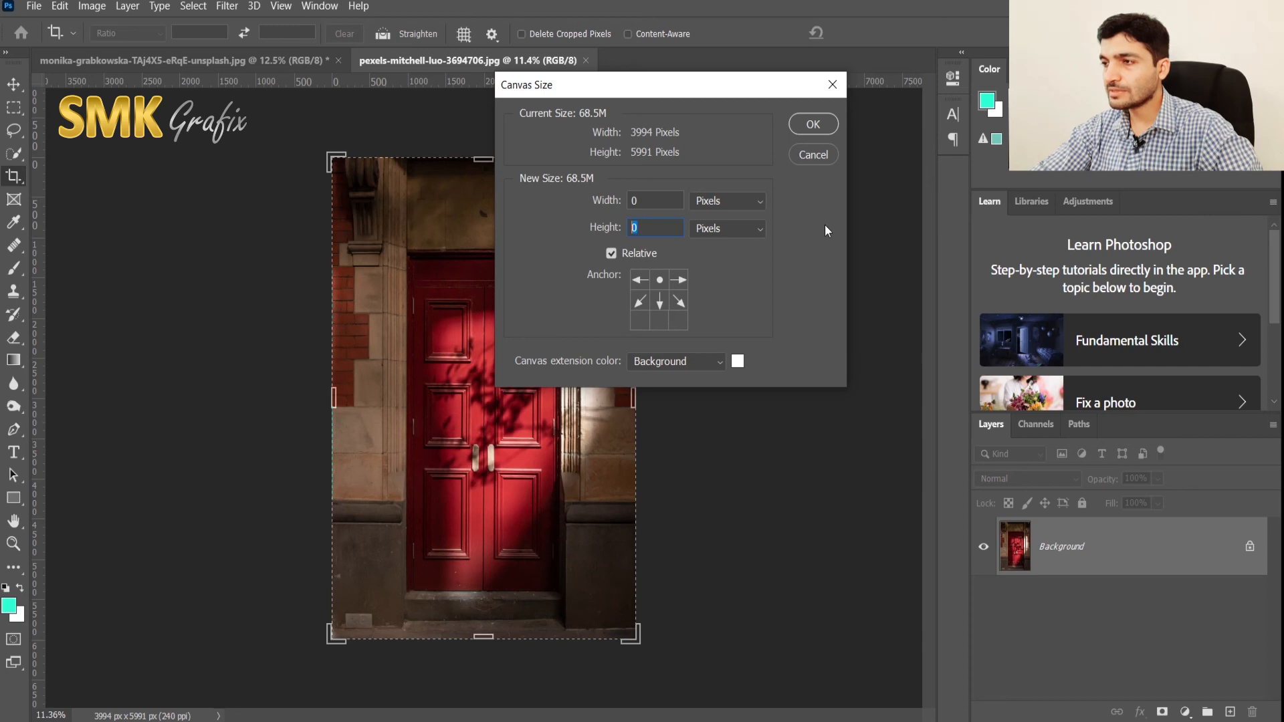
text(500)
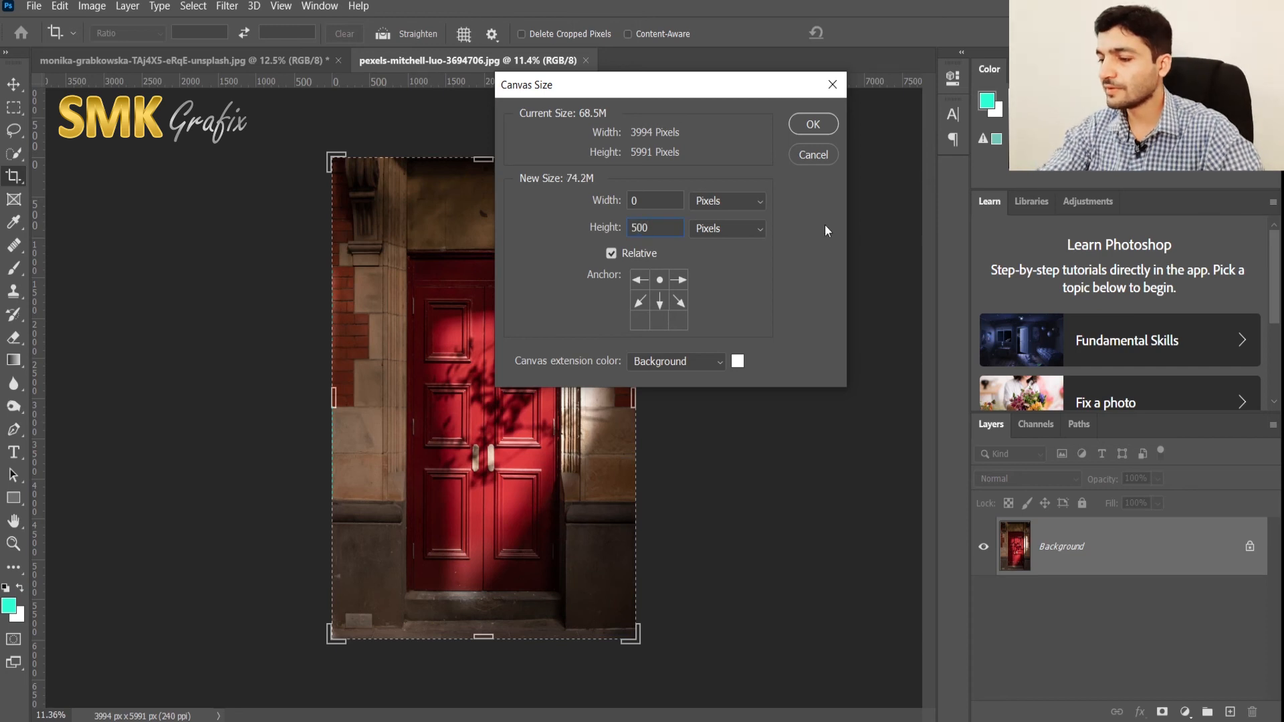
click(813, 124)
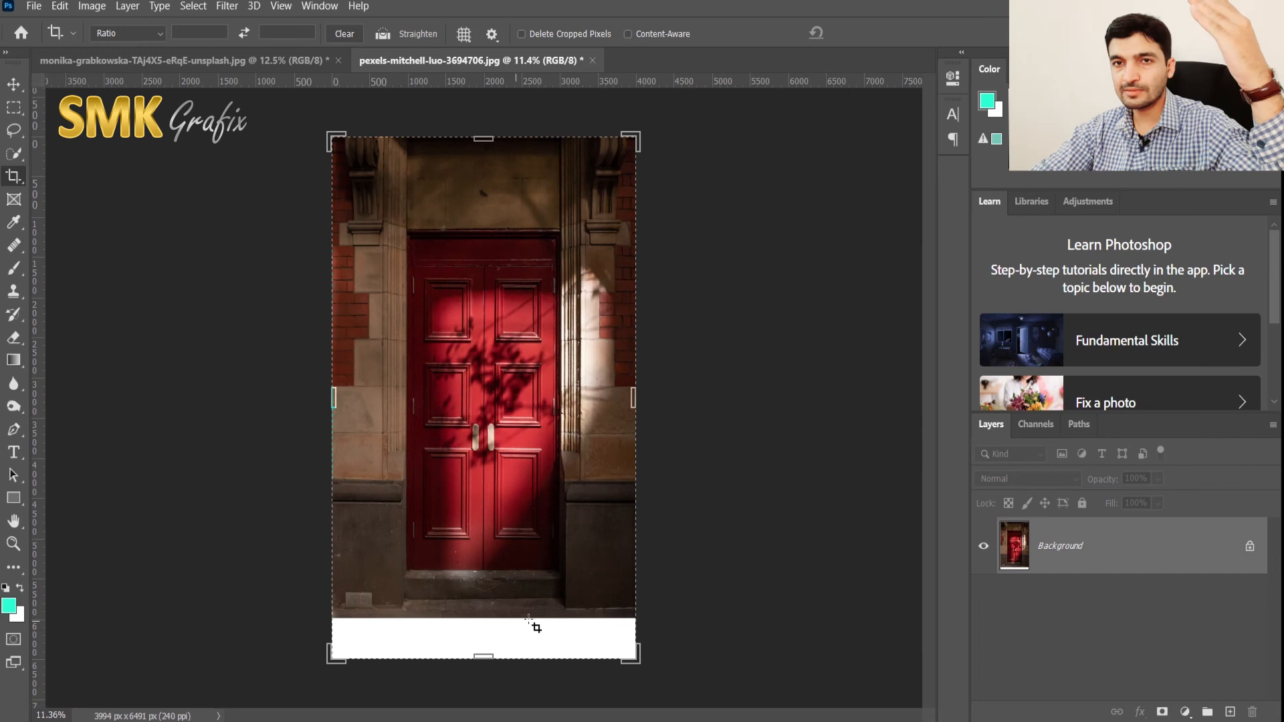
key(ctrl+z)
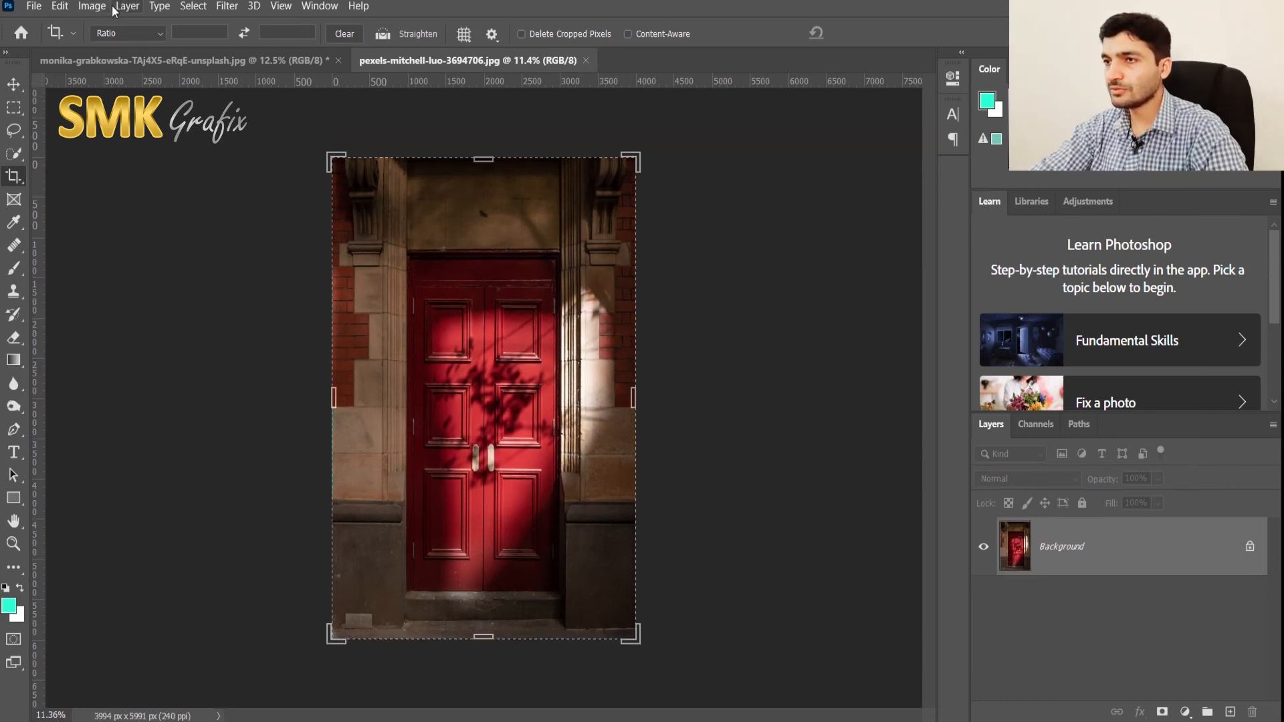
Open Canvas Size, view the extension color options, and set the canvas extension color to Foreground
click(92, 8)
click(95, 142)
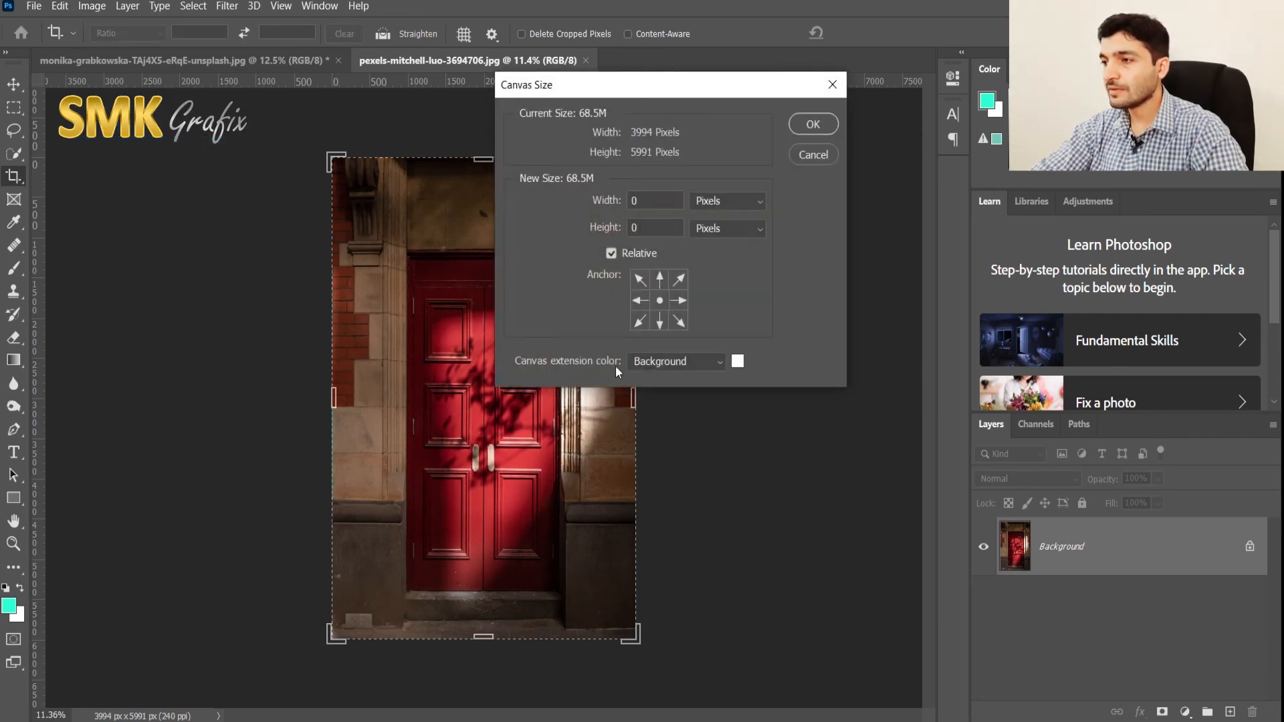
click(719, 363)
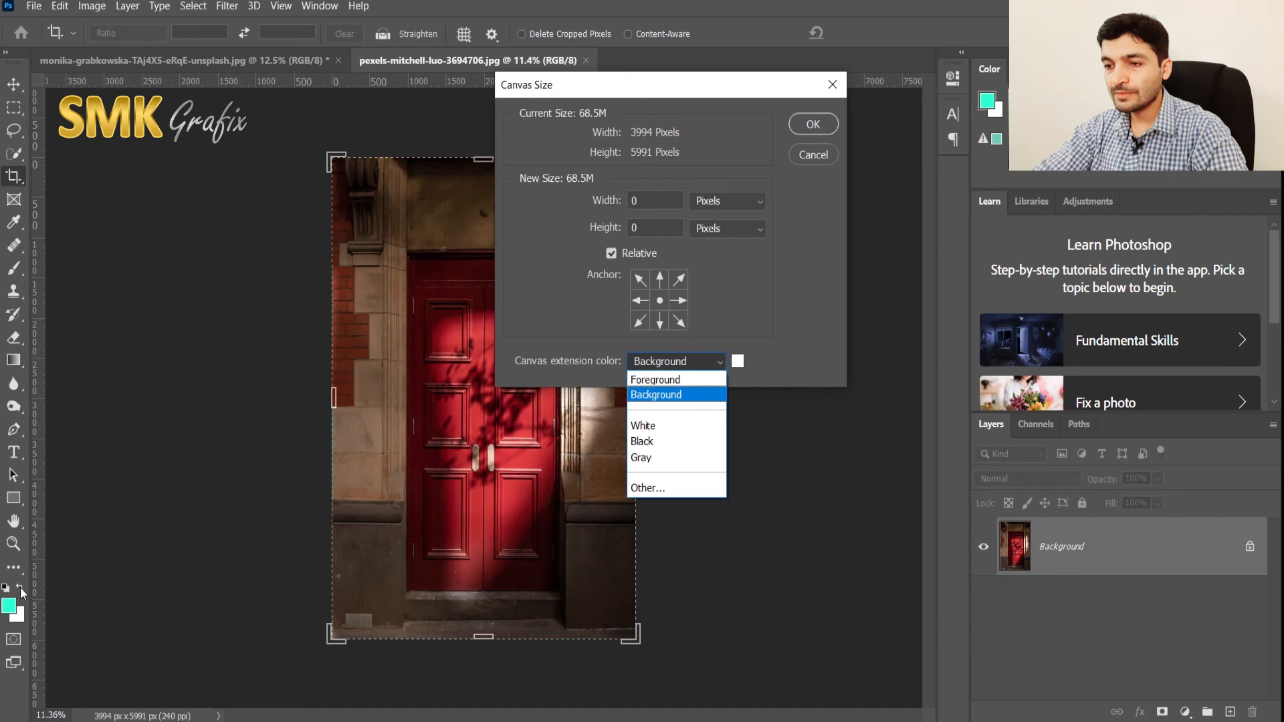
click(749, 99)
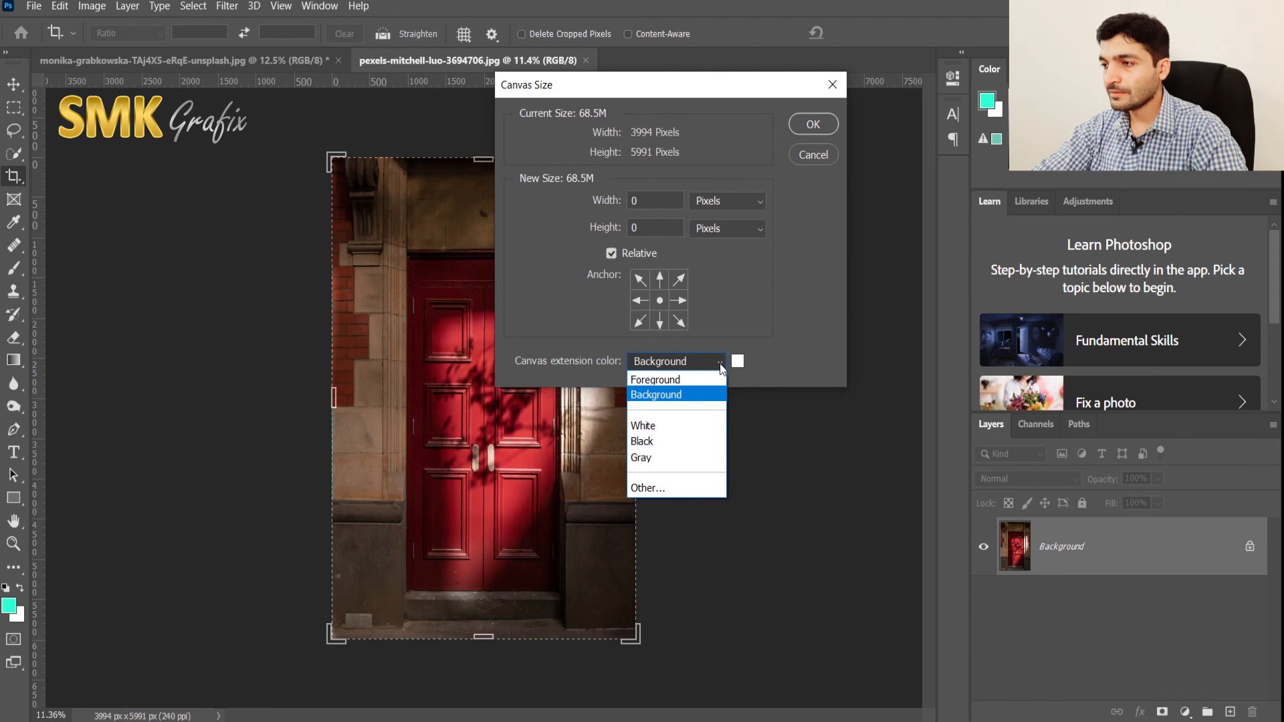
click(675, 379)
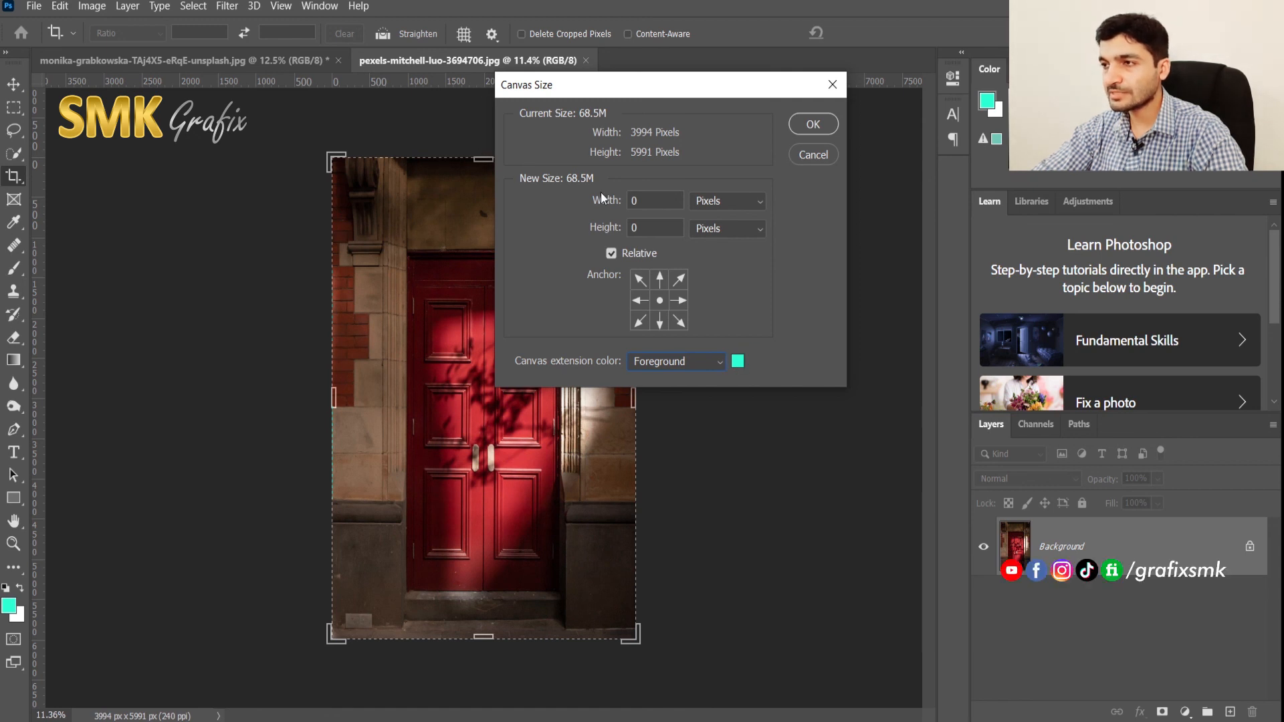
Try White and Black as the canvas extension color, and set it to Gray
click(719, 364)
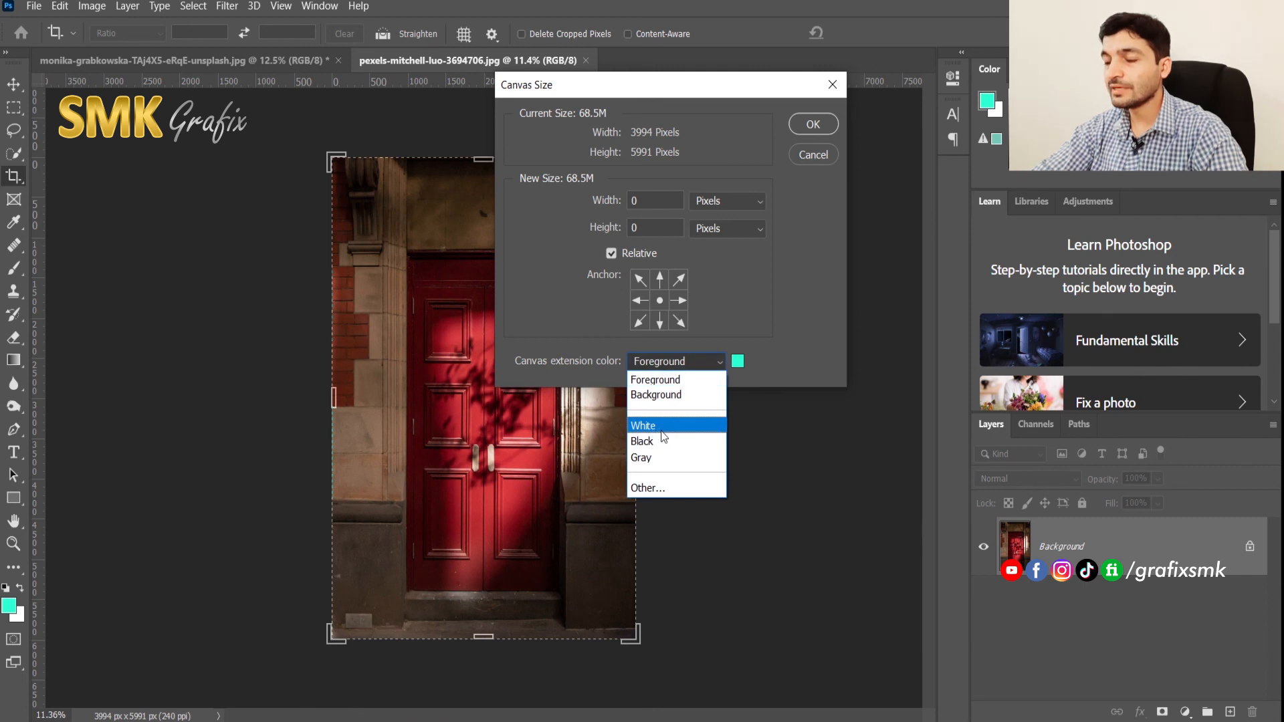
click(662, 427)
click(697, 360)
click(665, 441)
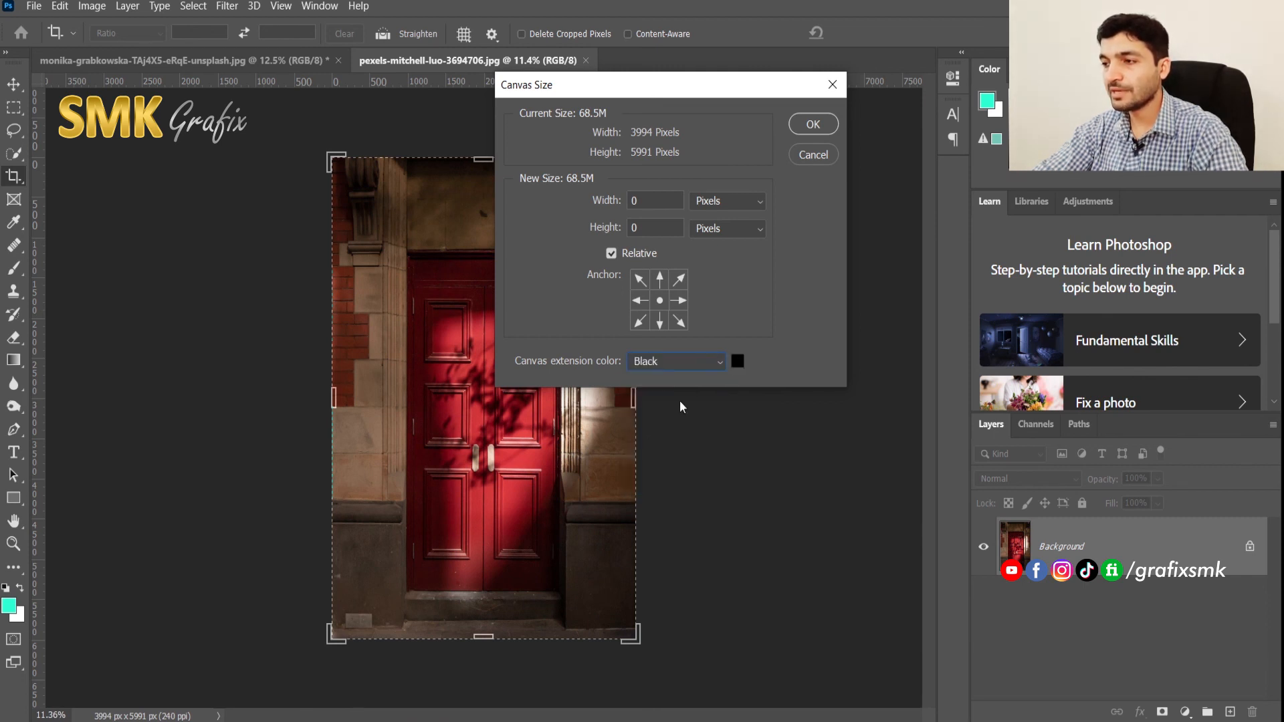
click(710, 362)
click(658, 450)
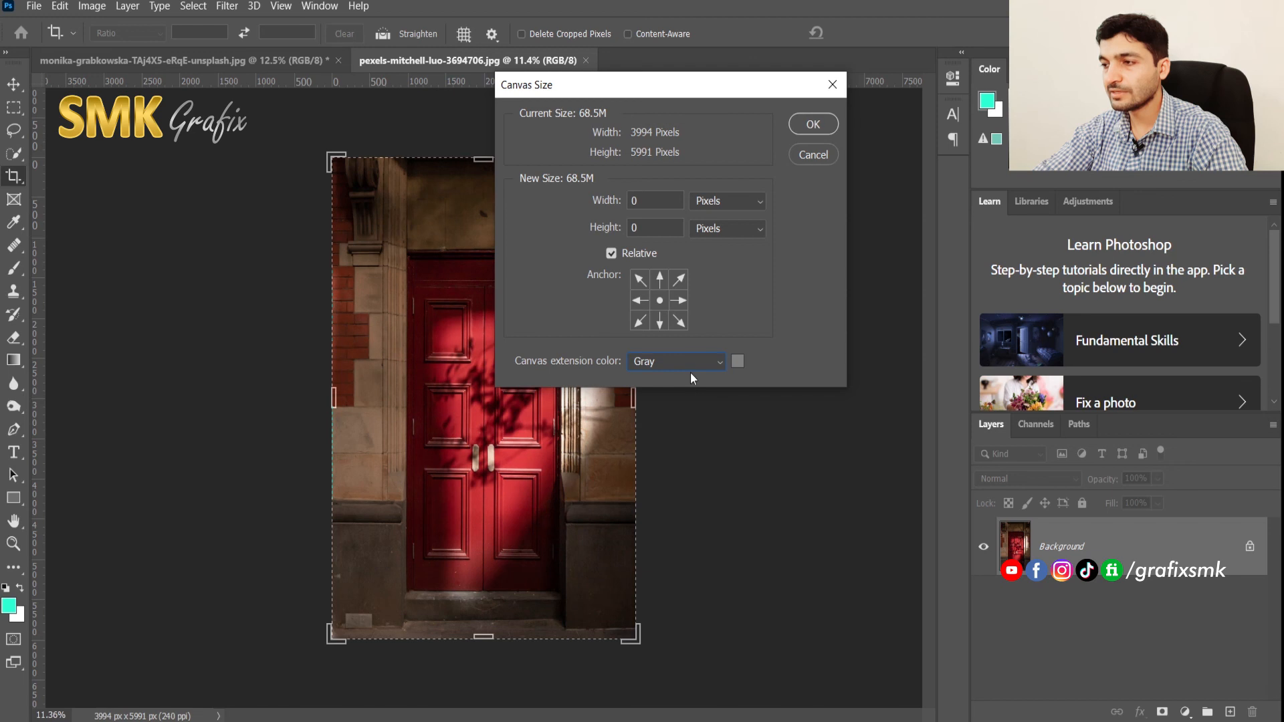
Set the canvas extension color to Other with a custom magenta, e700c9
click(690, 366)
click(644, 489)
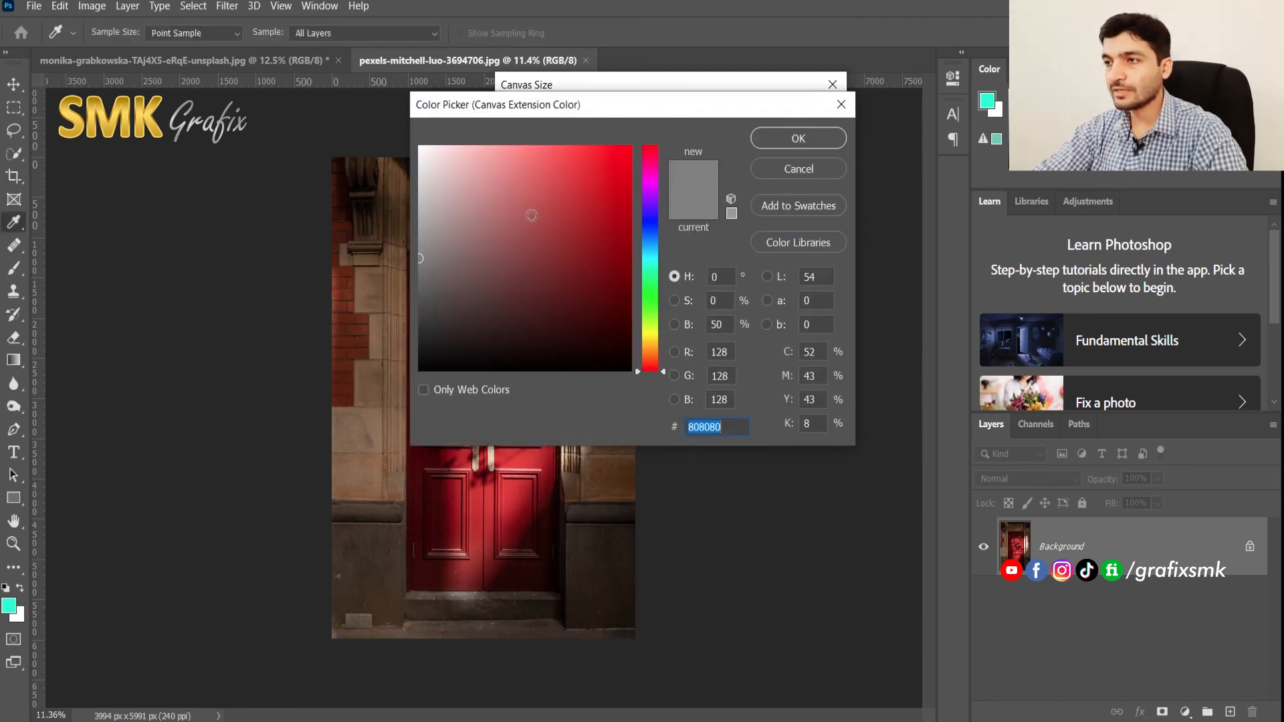
drag(645, 254, 653, 174)
click(630, 167)
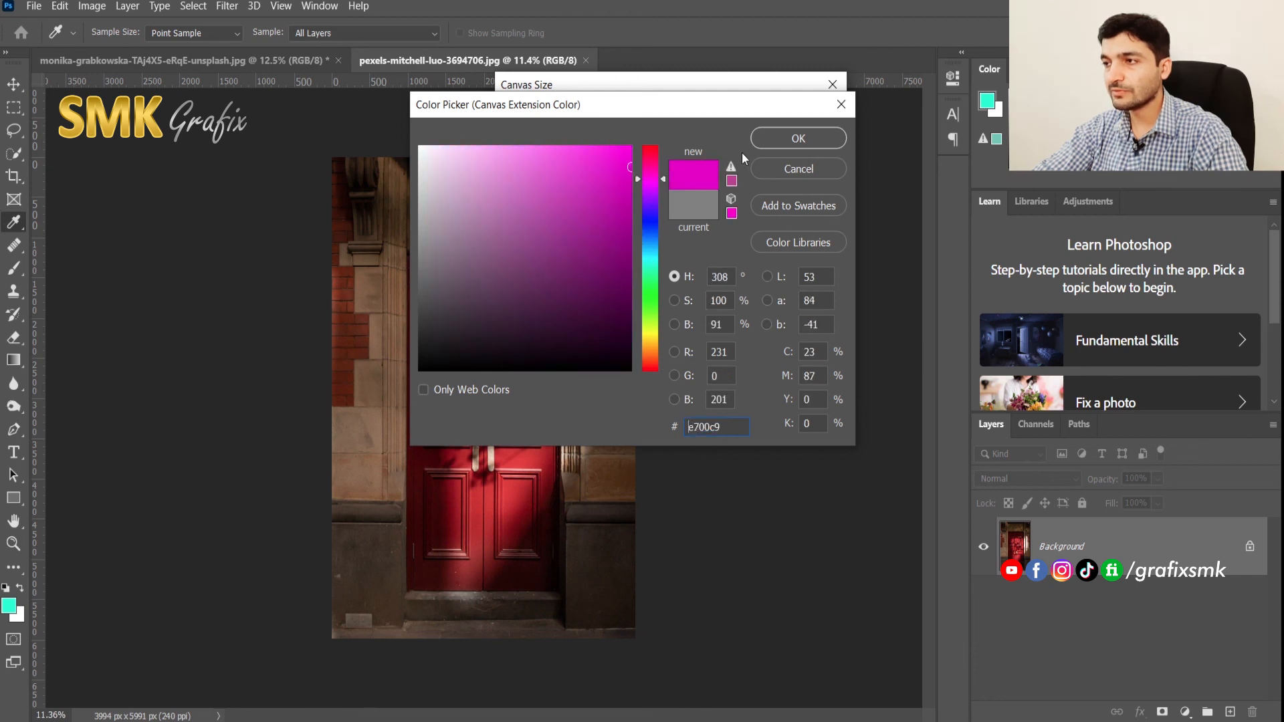
click(772, 140)
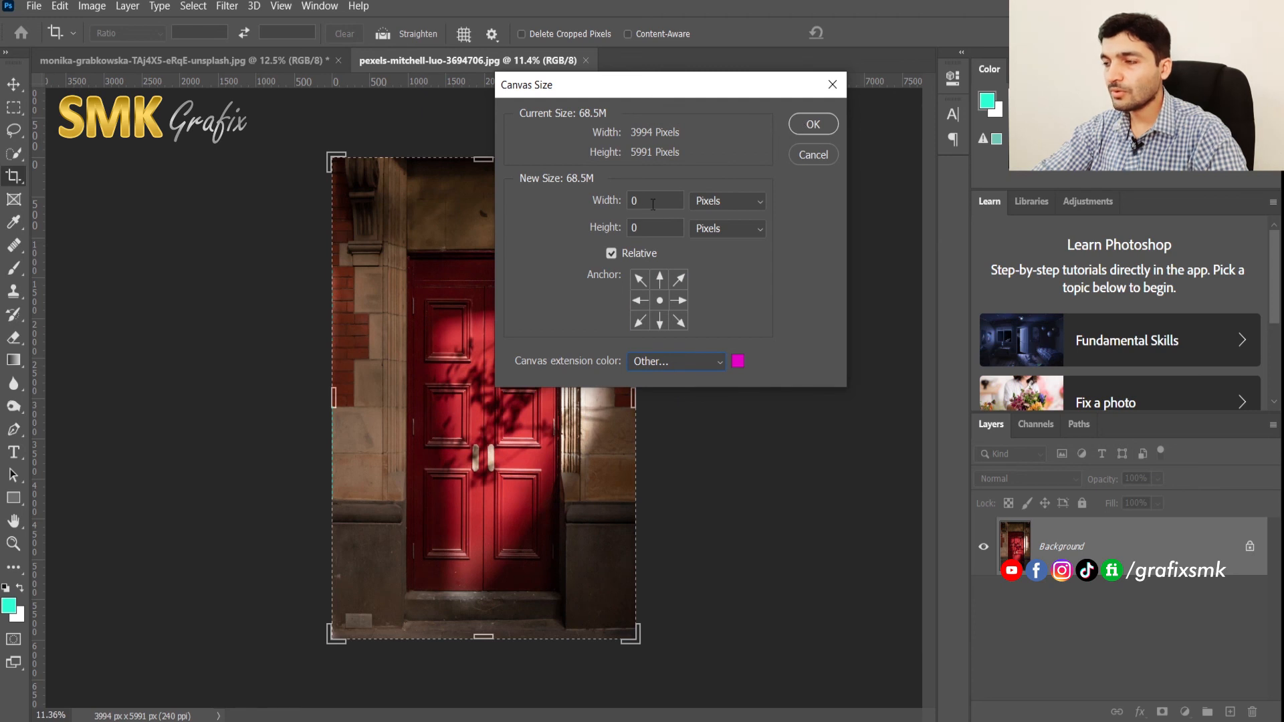
Widen the canvas by a relative 600 pixels with the anchor at middle right
click(679, 301)
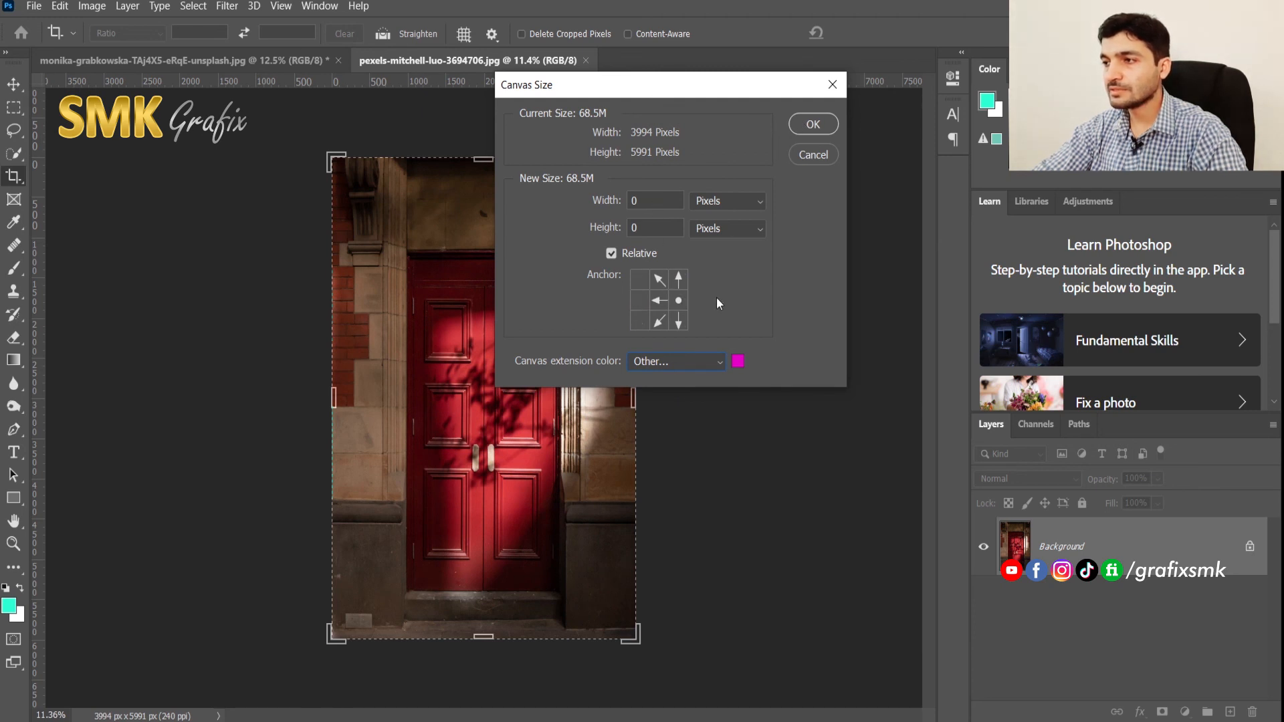
click(644, 200)
text(600)
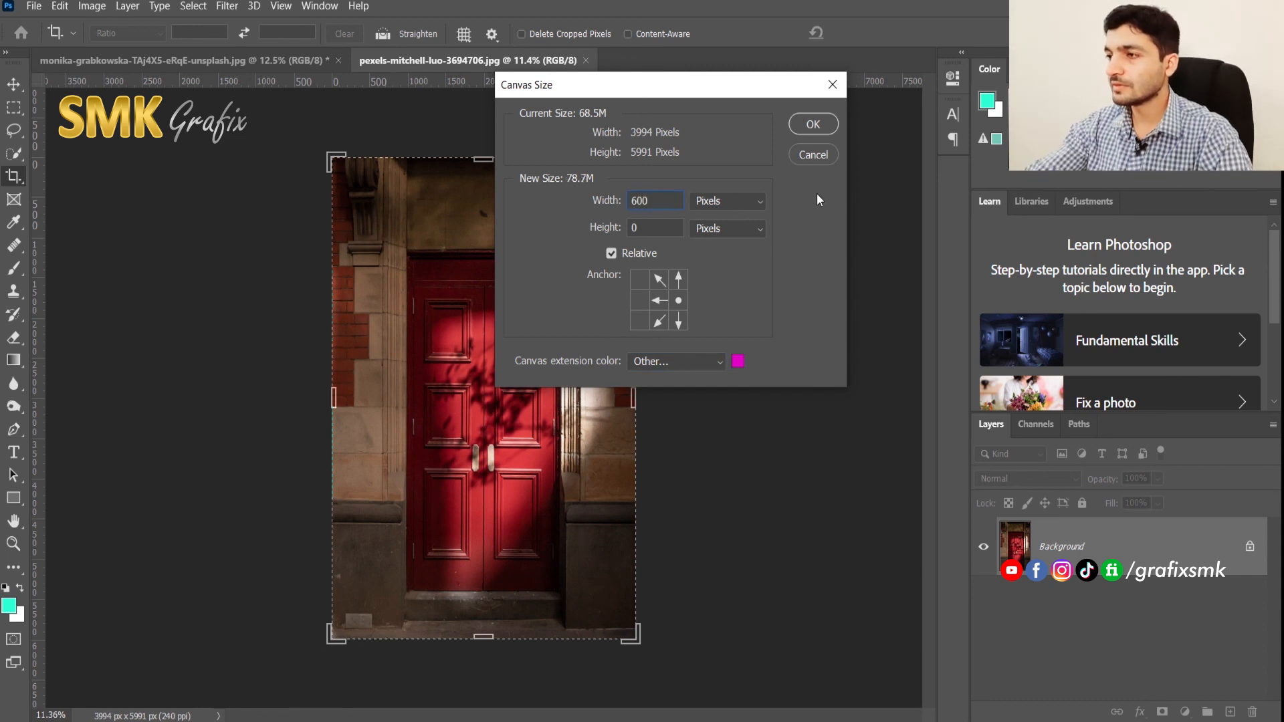
click(815, 125)
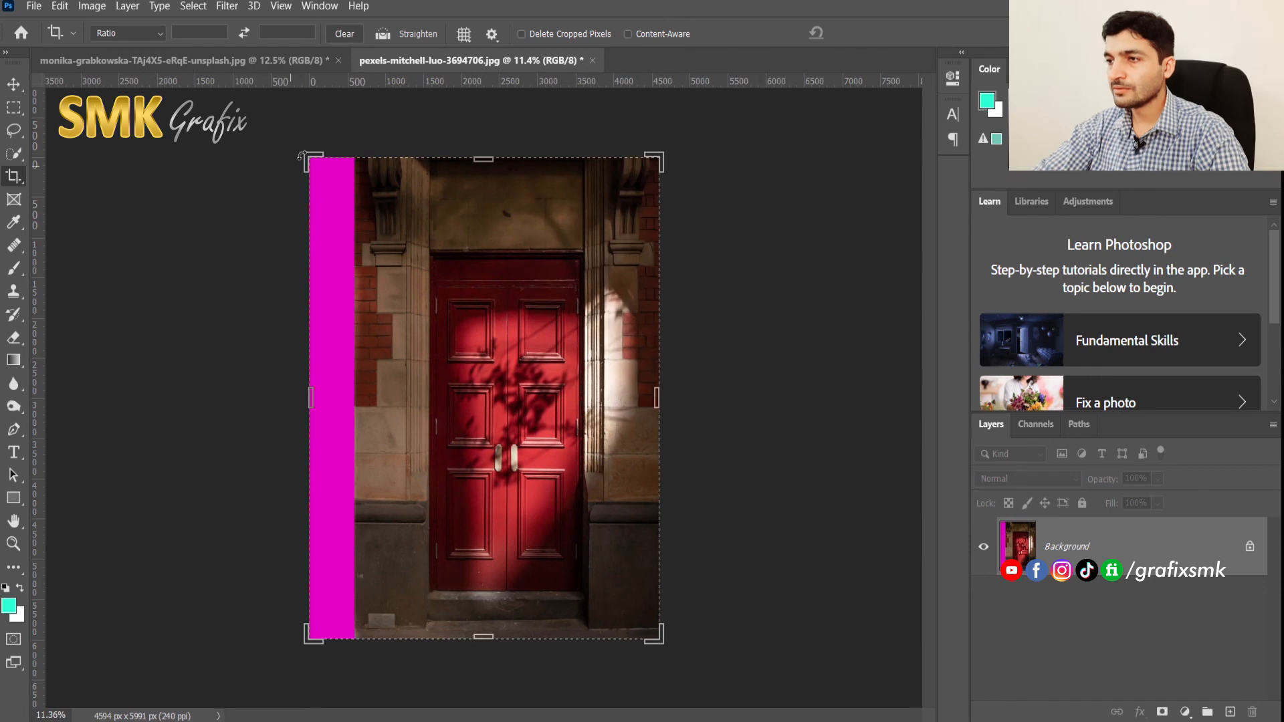